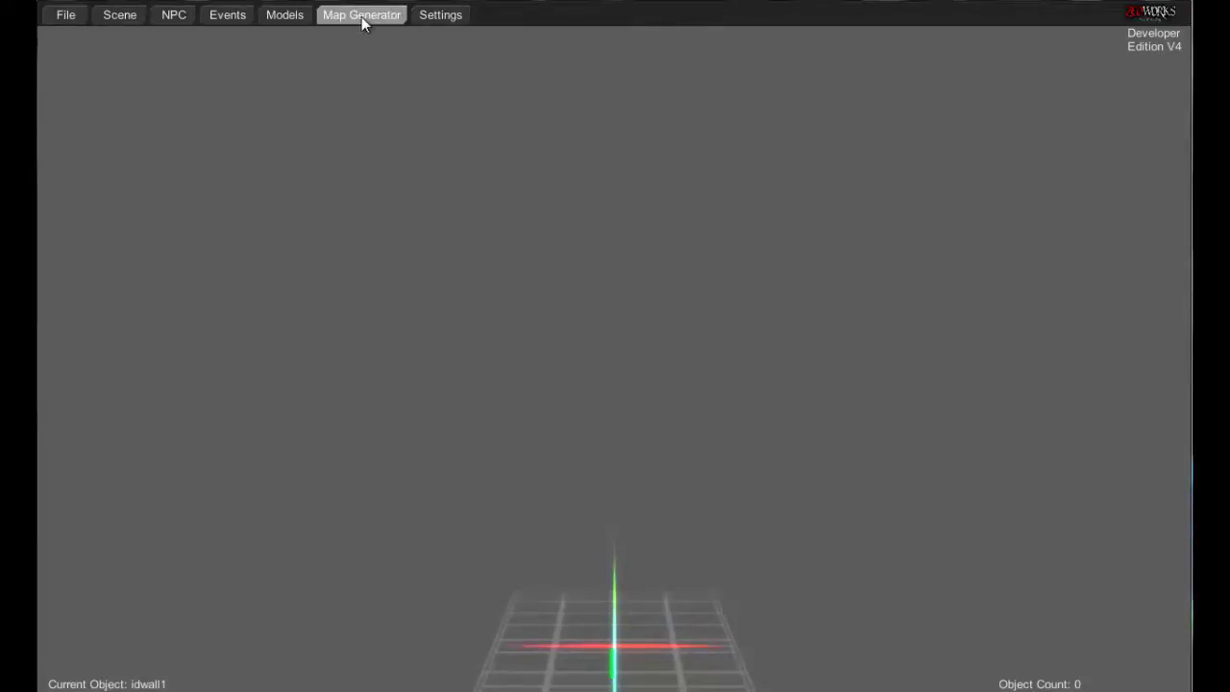
# Open the map generator and cycle through the global sizes, settling on Medium
pyautogui.click(363, 19)
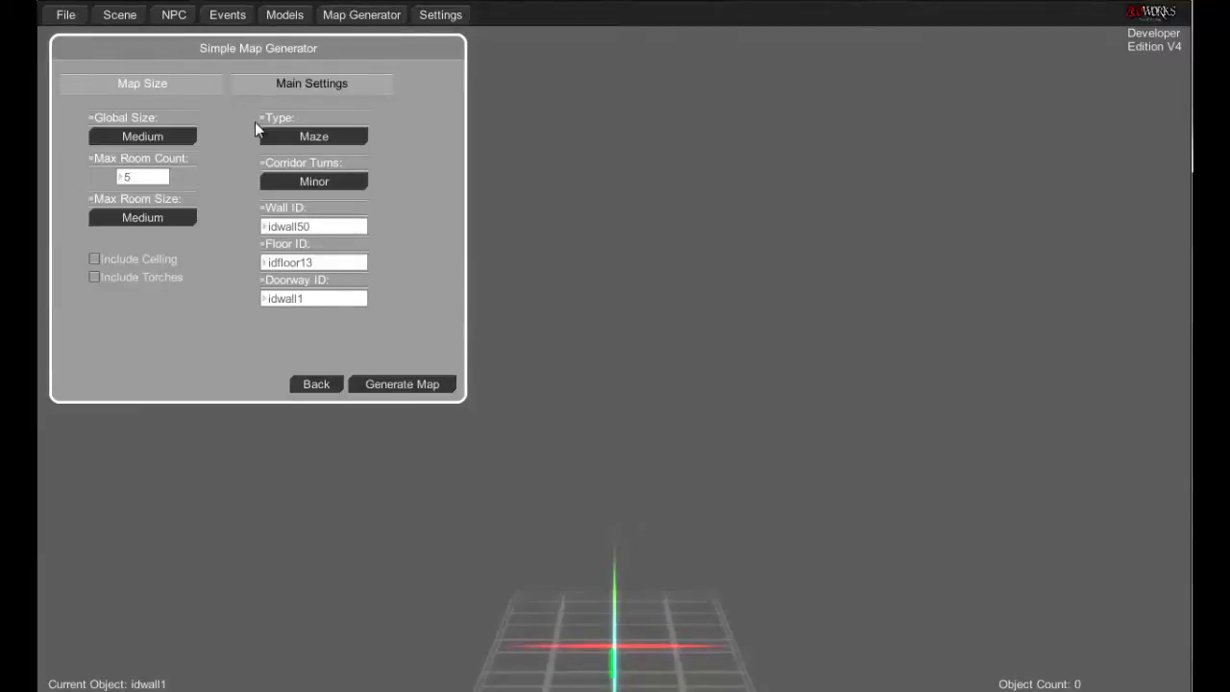
pyautogui.click(187, 140)
pyautogui.click(187, 140)
pyautogui.click(186, 140)
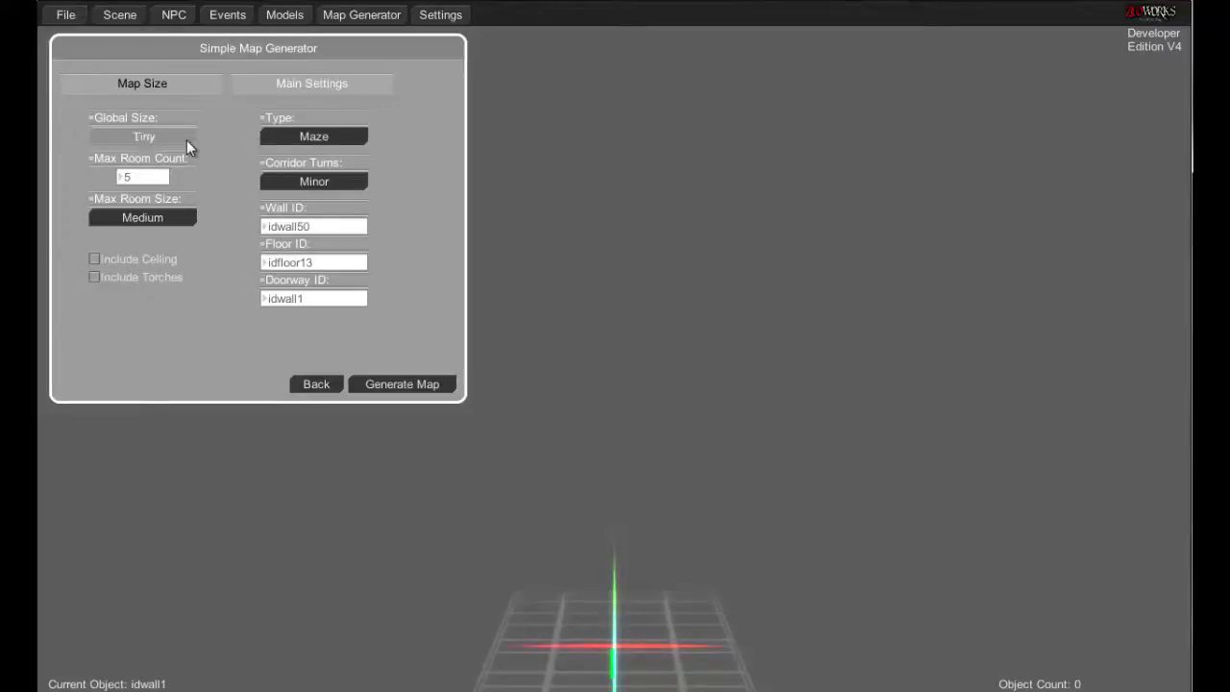
pyautogui.click(187, 141)
pyautogui.click(182, 138)
pyautogui.click(184, 138)
pyautogui.click(178, 143)
pyautogui.click(174, 137)
pyautogui.write('5')
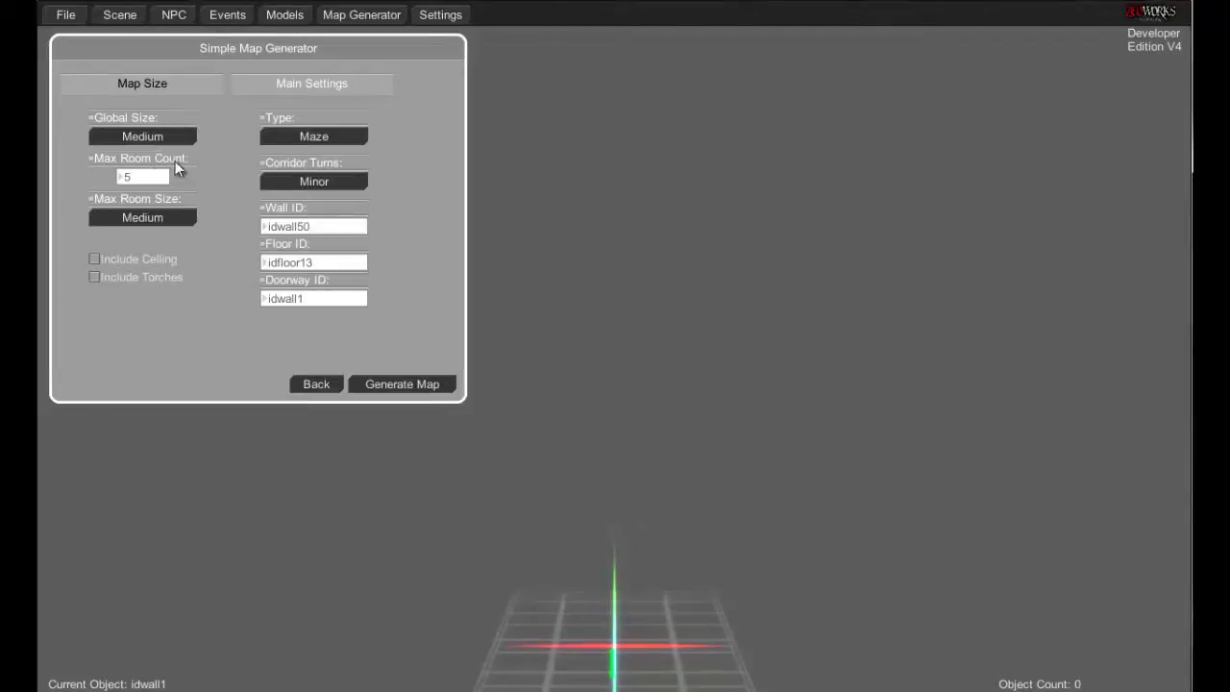
# Set the maximum room count to 7 and settle the maximum room size on Medium
pyautogui.moveTo(138, 176); pyautogui.dragTo(115, 177)
pyautogui.write('7')
pyautogui.click(173, 221)
pyautogui.click(175, 221)
pyautogui.click(175, 222)
pyautogui.click(176, 224)
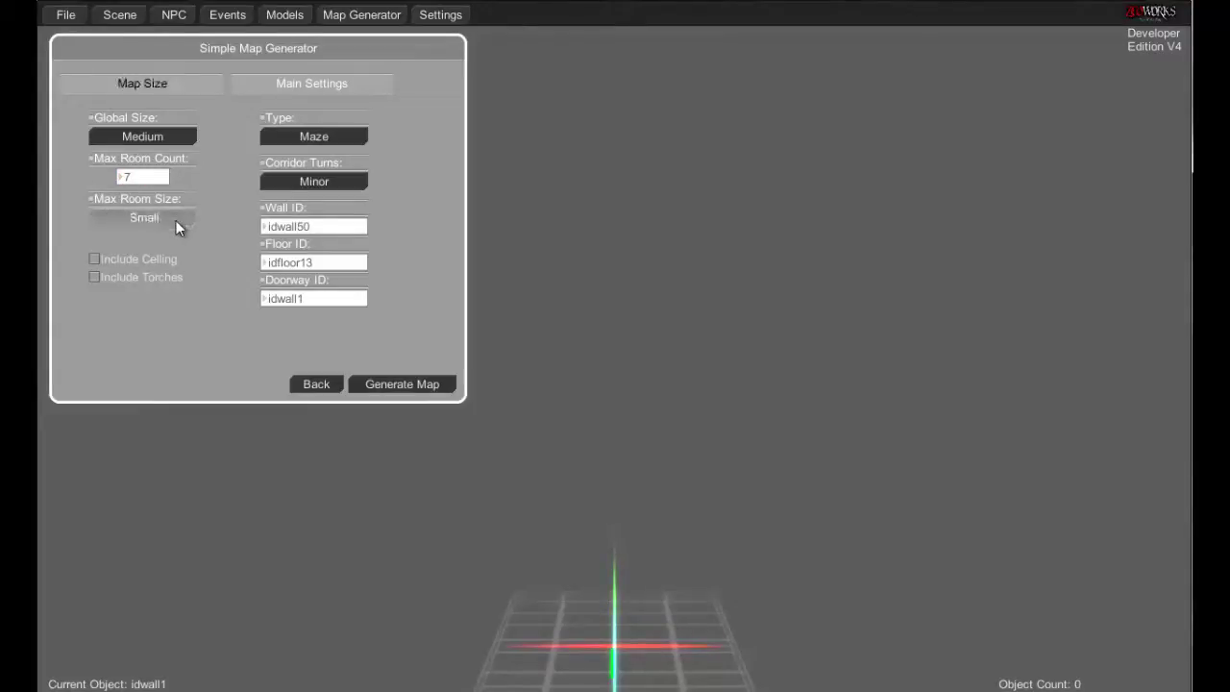
pyautogui.click(176, 220)
# Include torches but no ceiling in the generated map and set the map type to Dungeon
pyautogui.click(160, 260)
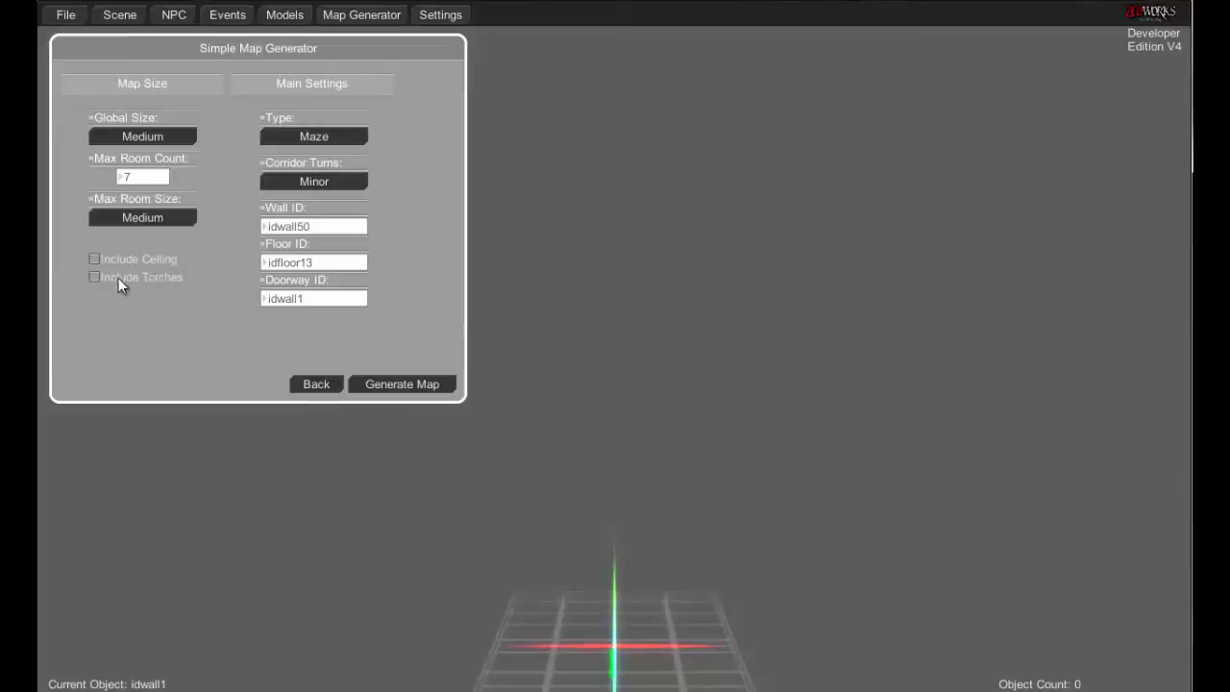
pyautogui.click(357, 139)
pyautogui.click(358, 140)
pyautogui.click(358, 139)
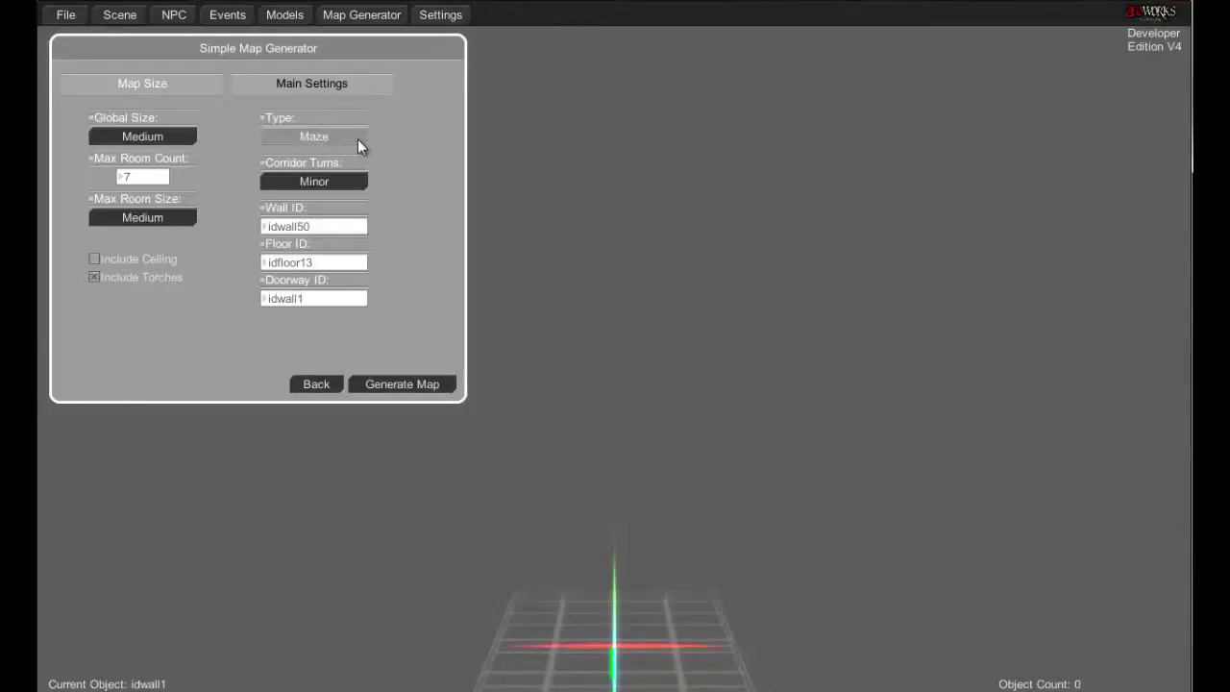
pyautogui.click(347, 138)
pyautogui.click(353, 137)
pyautogui.click(353, 136)
pyautogui.click(357, 143)
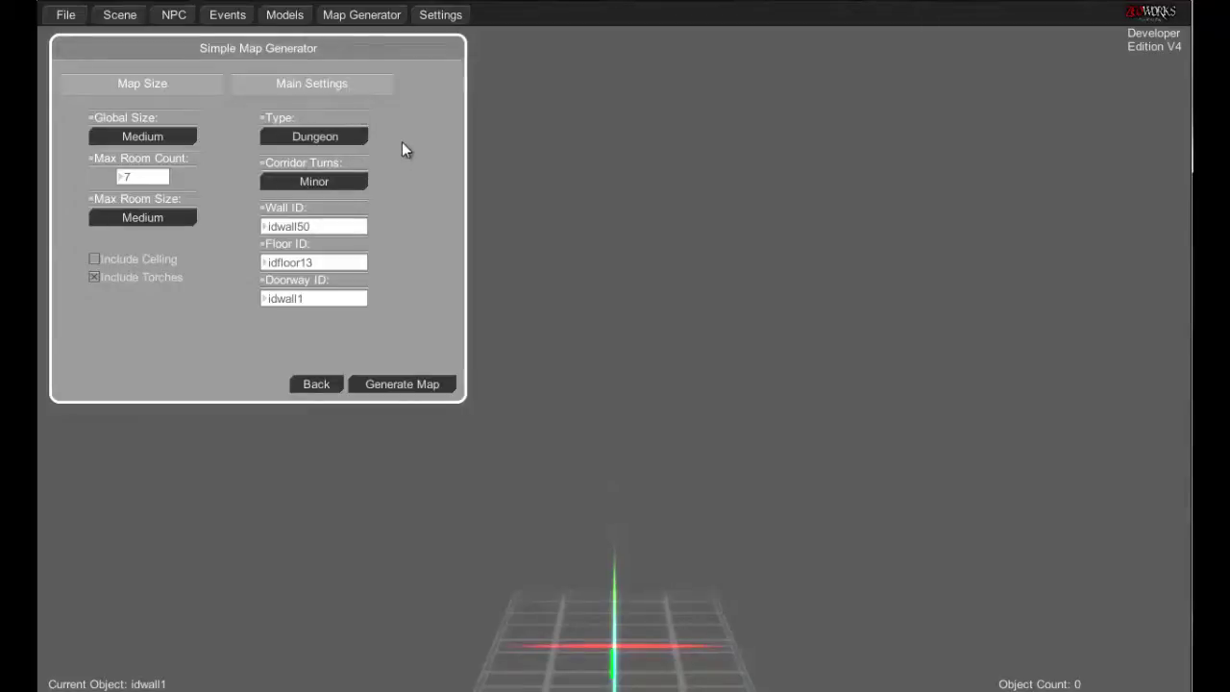
# Set the corridor turns to Major and leave the map generator
pyautogui.click(351, 183)
pyautogui.click(351, 184)
pyautogui.click(352, 184)
pyautogui.click(323, 384)
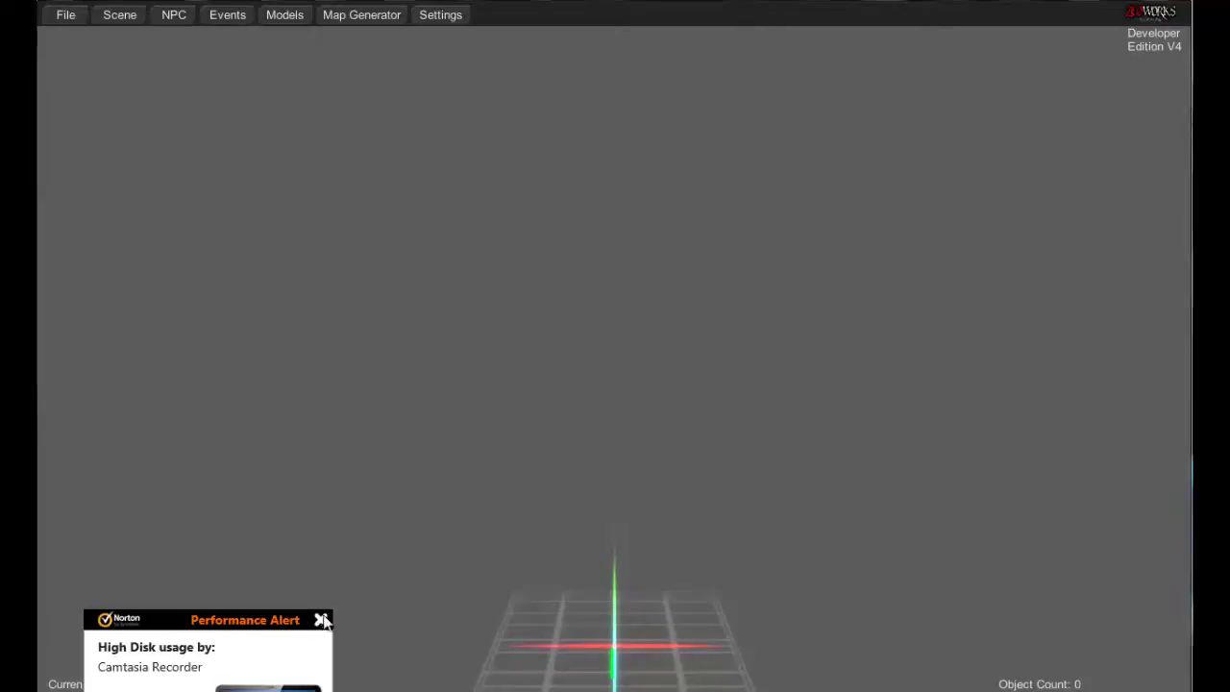
# Dismiss the performance alert and pick the plain dark panelled indoor wall idwall33 as the current object
pyautogui.click(321, 620)
pyautogui.click(118, 17)
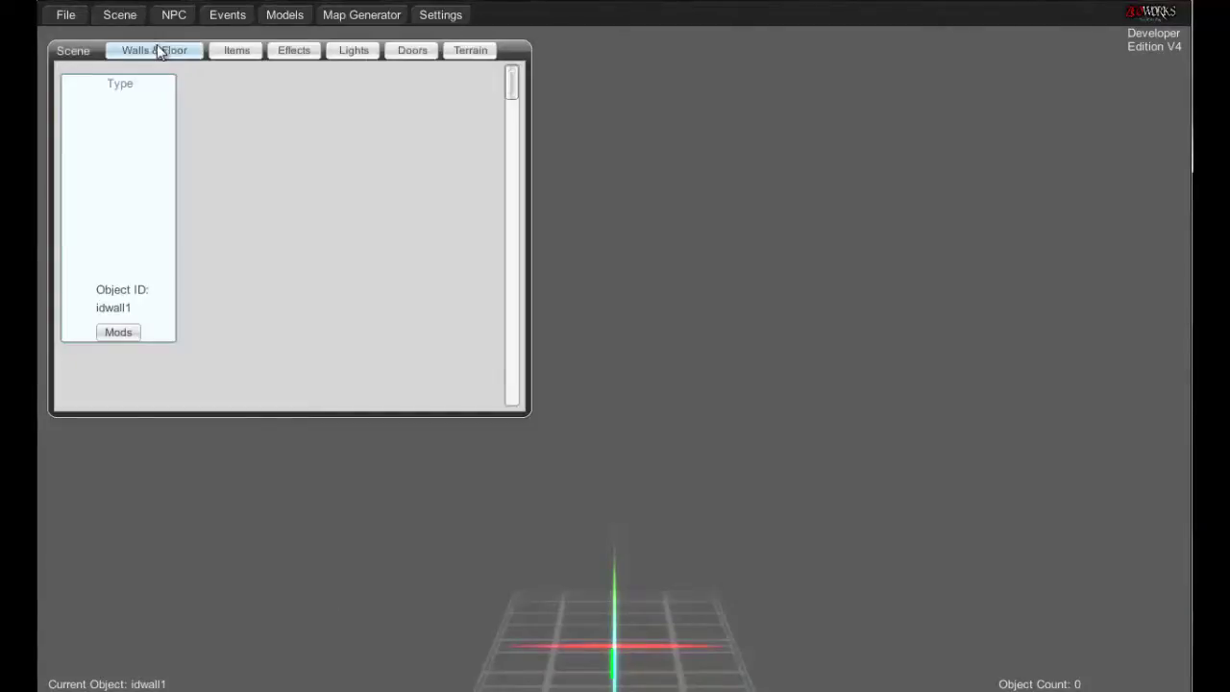
pyautogui.click(150, 56)
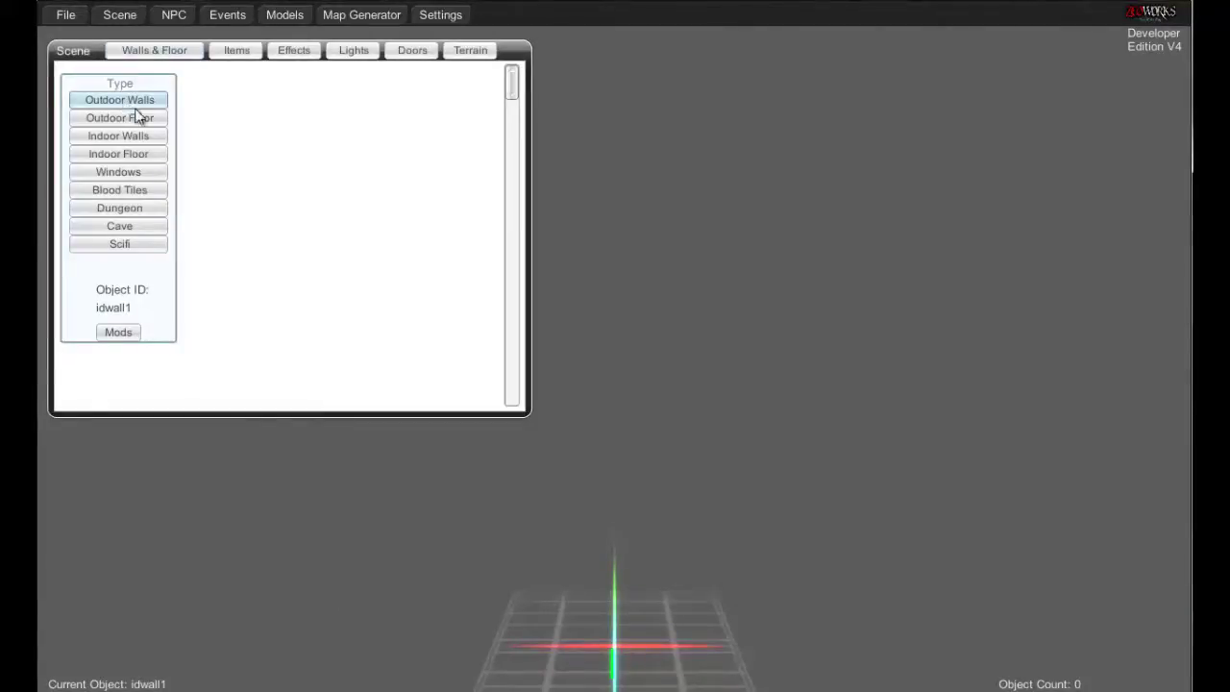
pyautogui.click(137, 141)
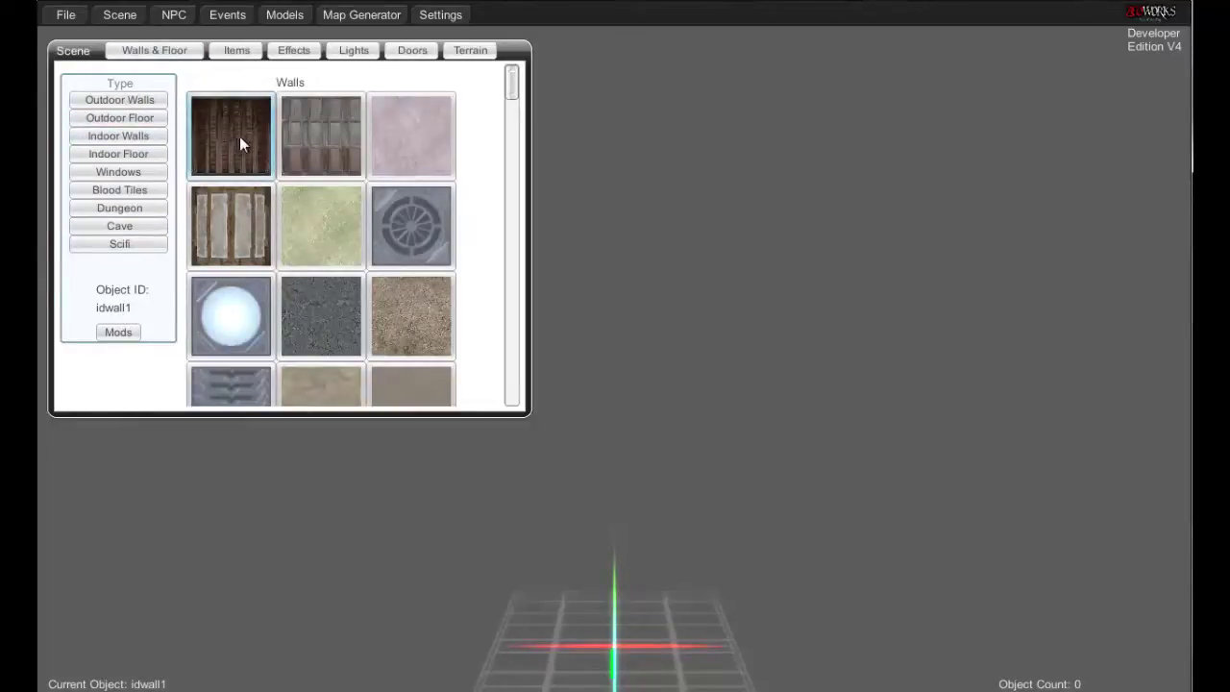
pyautogui.scroll(-10, 394, 251)
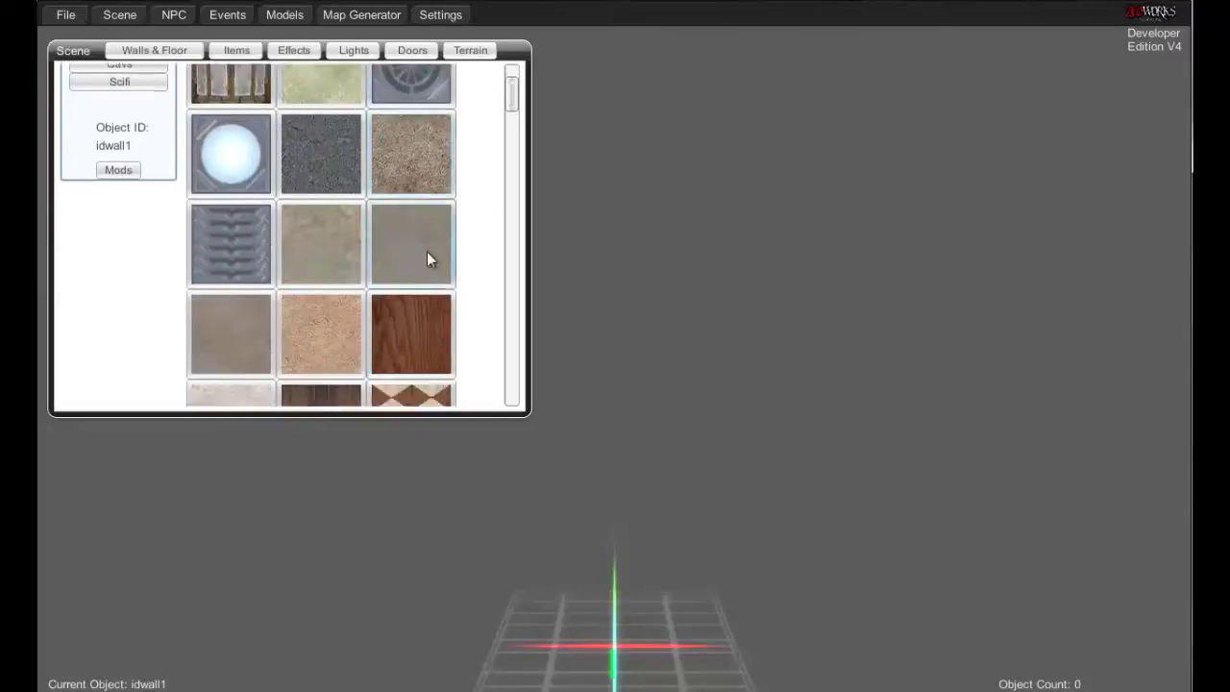
pyautogui.scroll(-9, 471, 258)
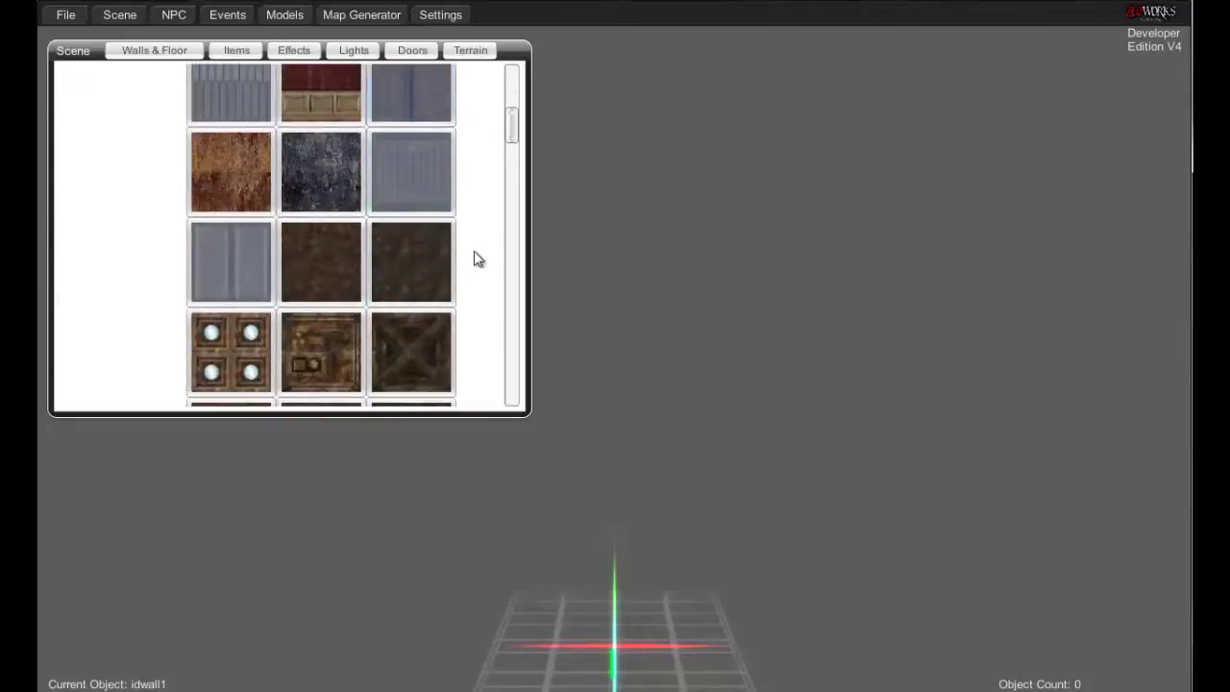
pyautogui.scroll(2, 477, 258)
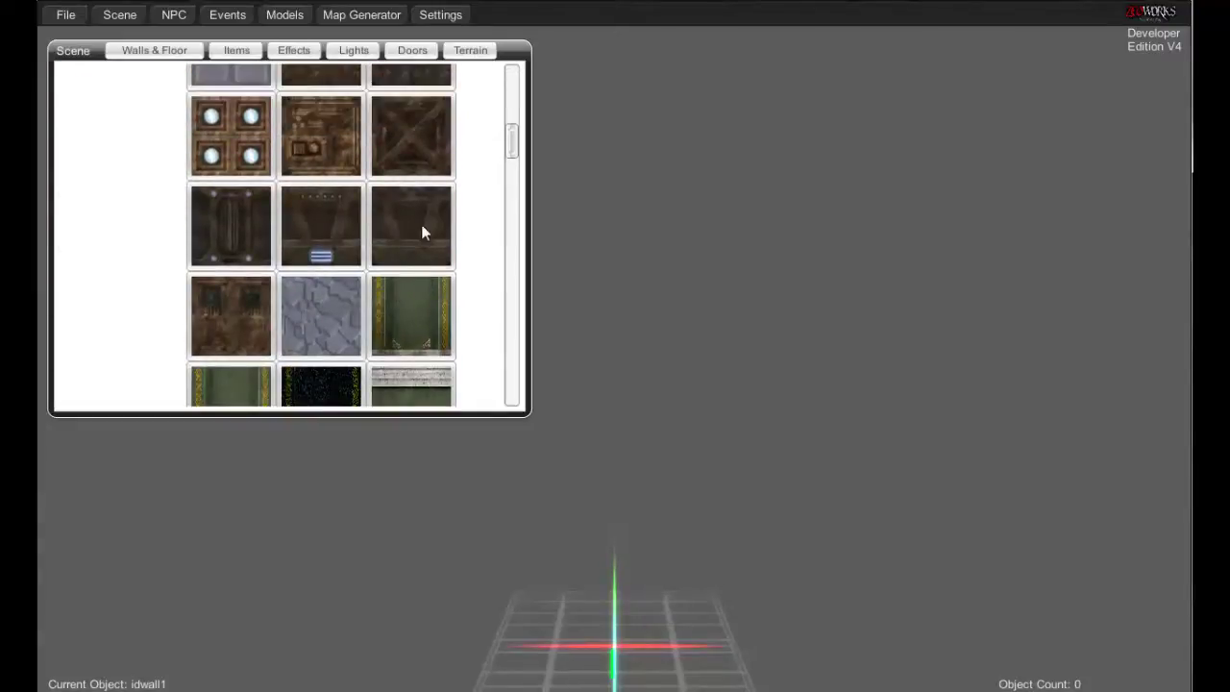
pyautogui.click(416, 229)
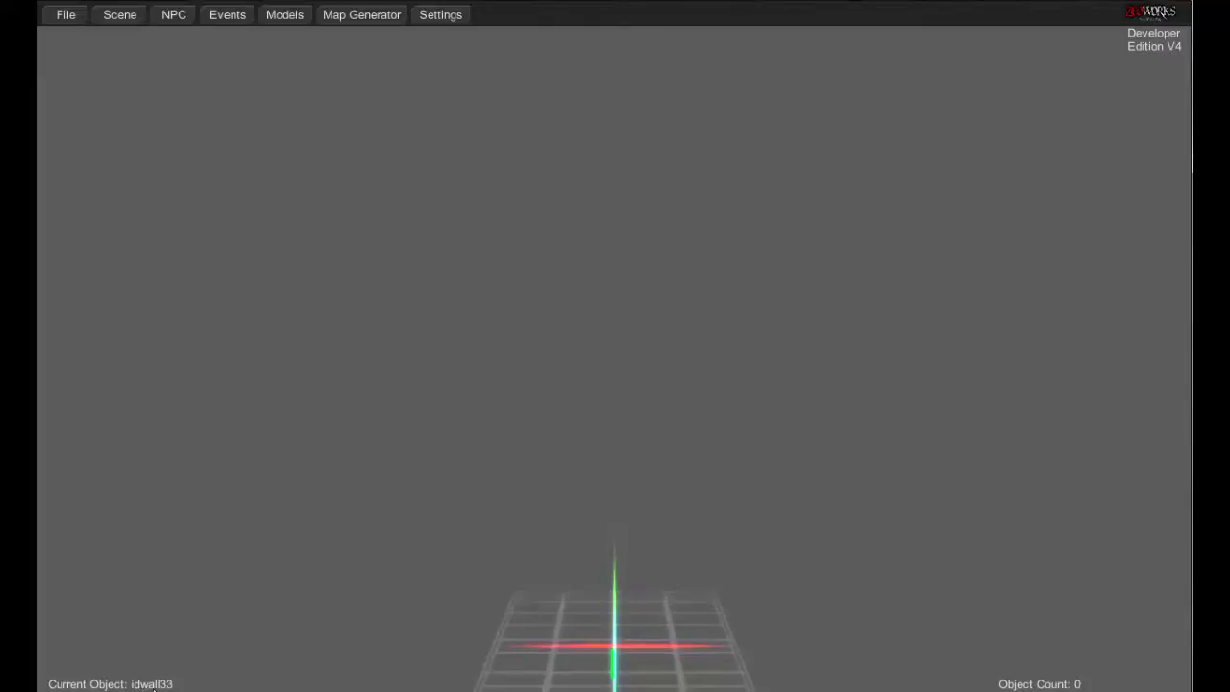
# Set the map generator's wall ID to idwall33 and leave the generator
pyautogui.click(370, 14)
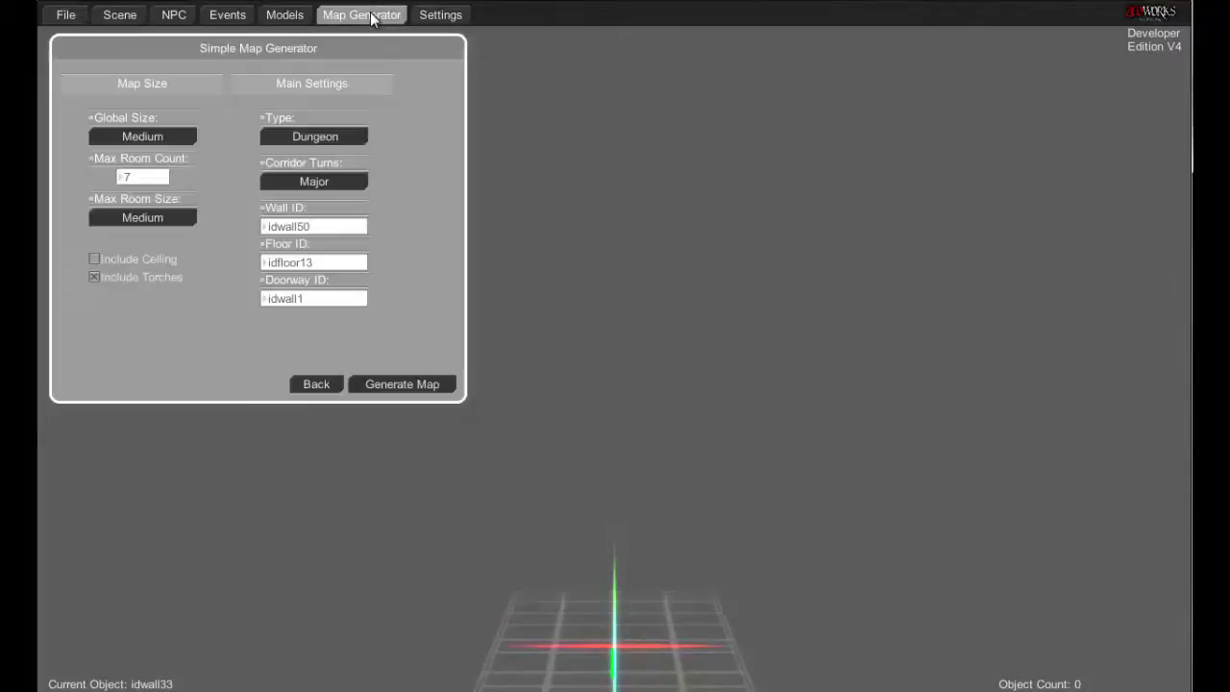
pyautogui.click(311, 225)
pyautogui.moveTo(311, 228); pyautogui.dragTo(296, 229)
pyautogui.write('33')
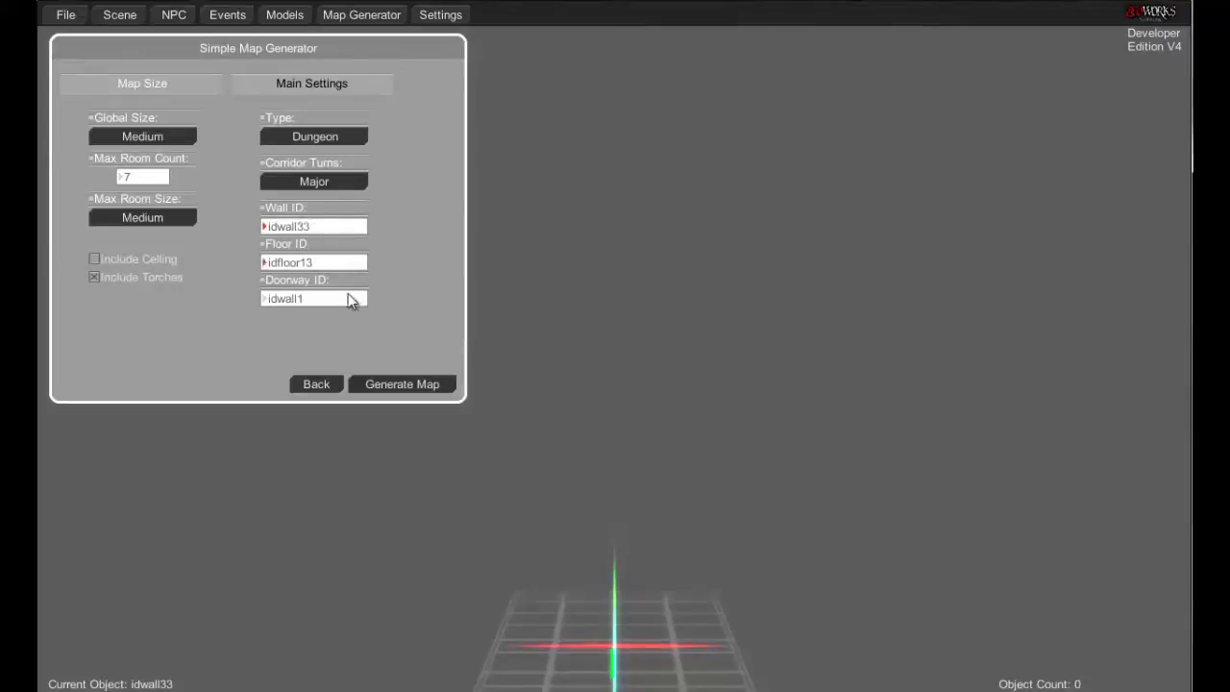
pyautogui.click(306, 382)
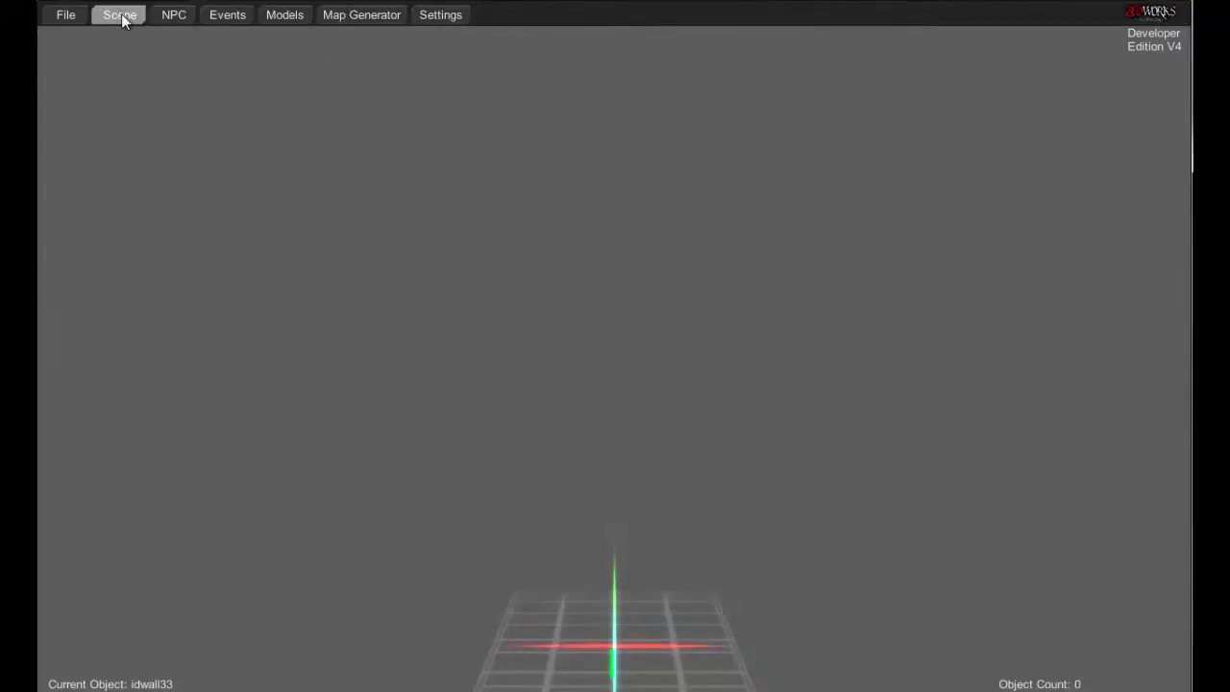
# Pick the plain dark indoor floor tile idfloor34 as the current object
pyautogui.click(119, 14)
pyautogui.scroll(3, 293, 209)
pyautogui.scroll(7, 292, 210)
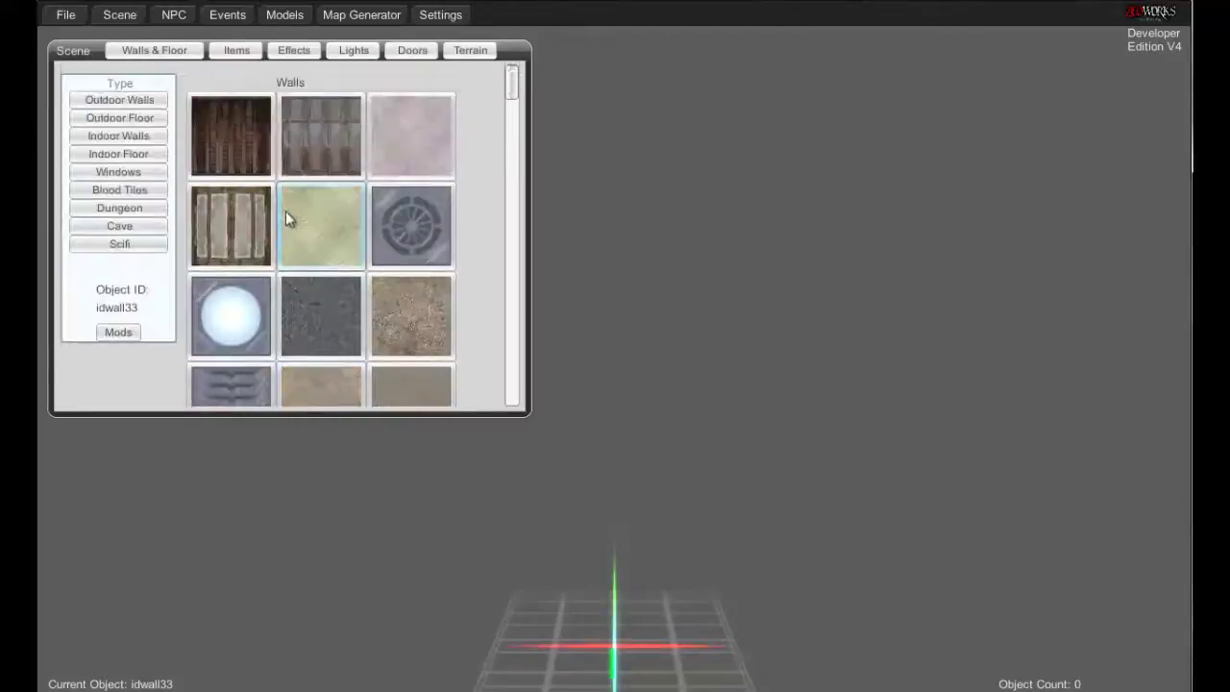
pyautogui.click(135, 154)
pyautogui.scroll(-2, 482, 248)
pyautogui.scroll(-8, 483, 248)
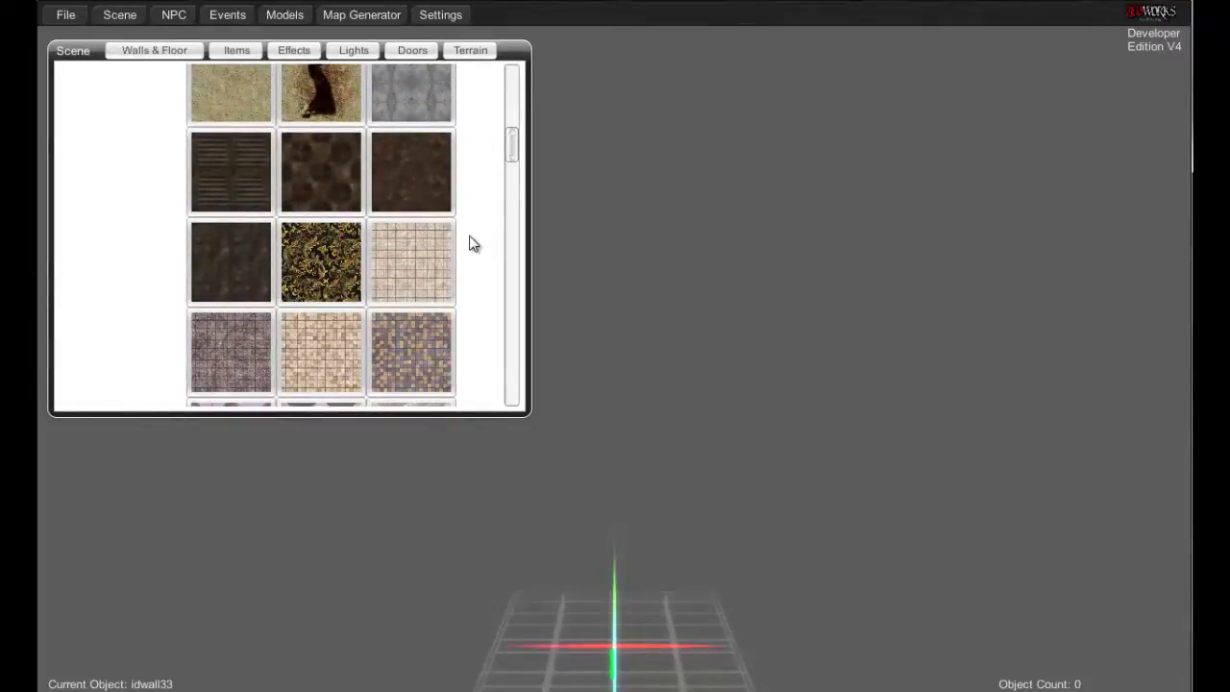
pyautogui.click(229, 263)
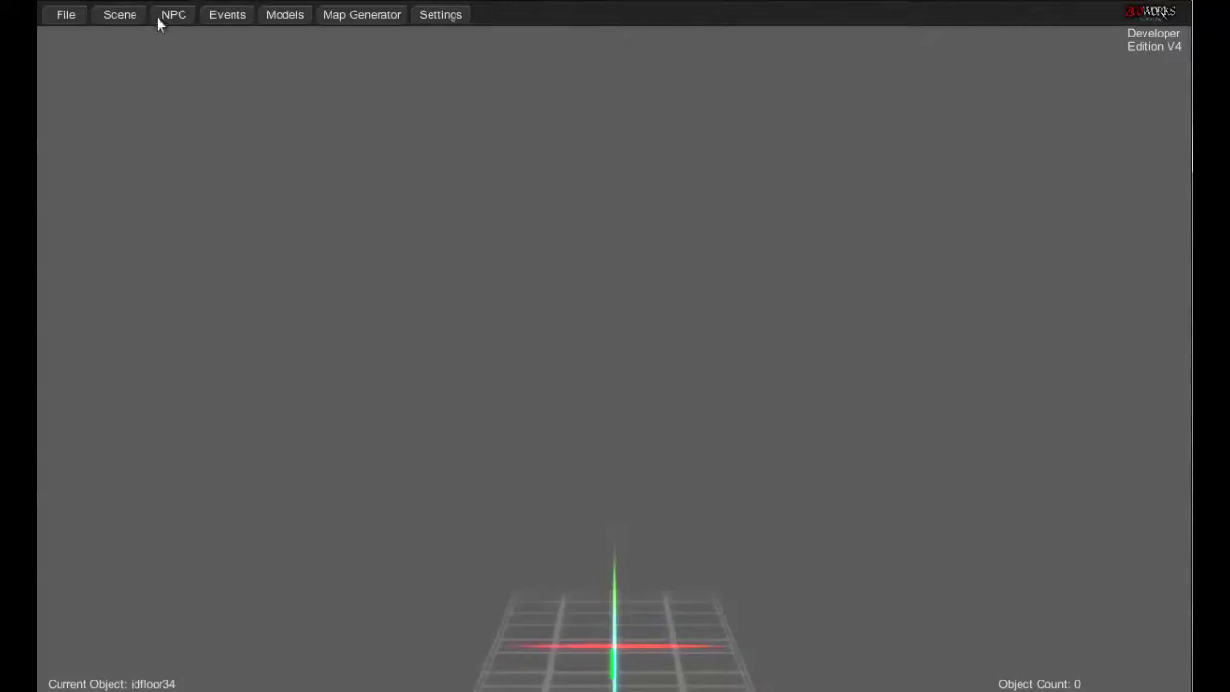
# Set the map generator's floor ID to idfloor34 and leave the generator
pyautogui.click(359, 16)
pyautogui.moveTo(322, 265); pyautogui.dragTo(304, 264)
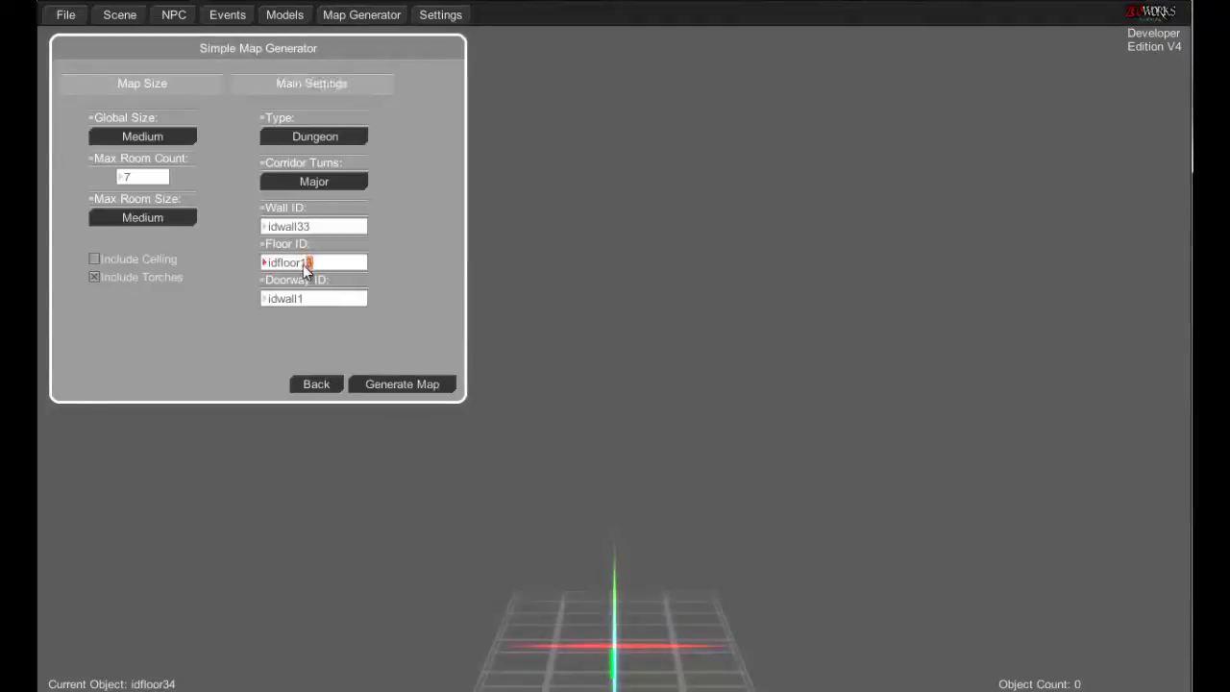
pyautogui.write('34')
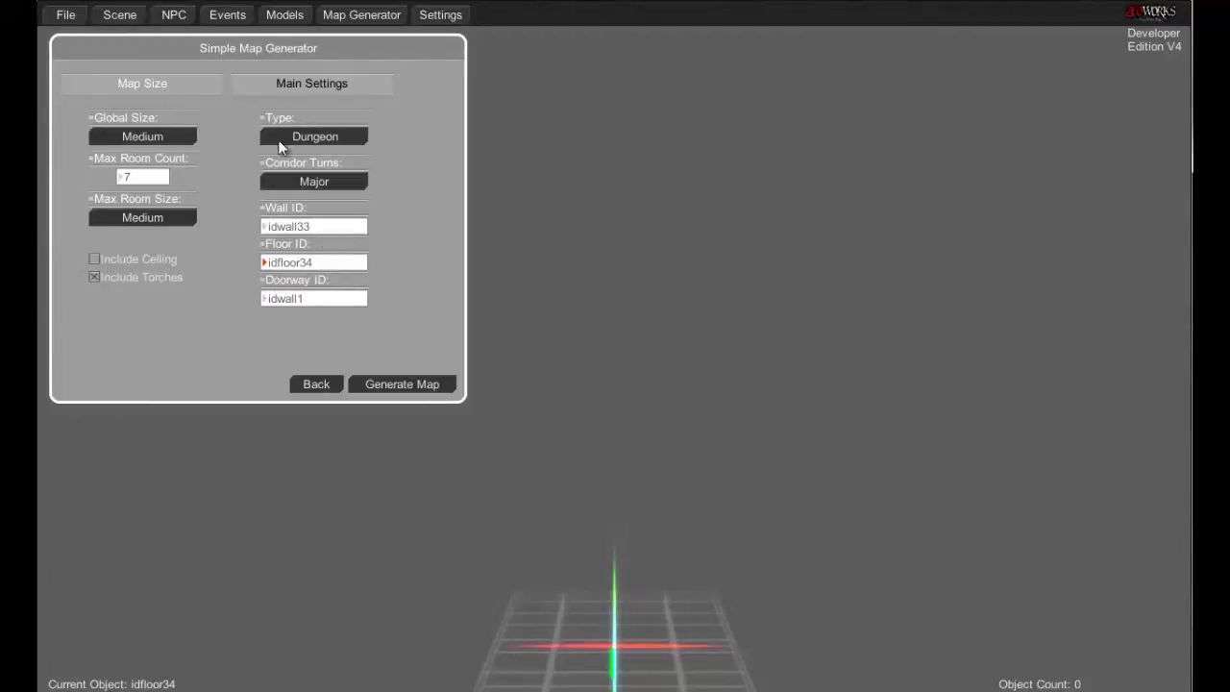
pyautogui.click(316, 384)
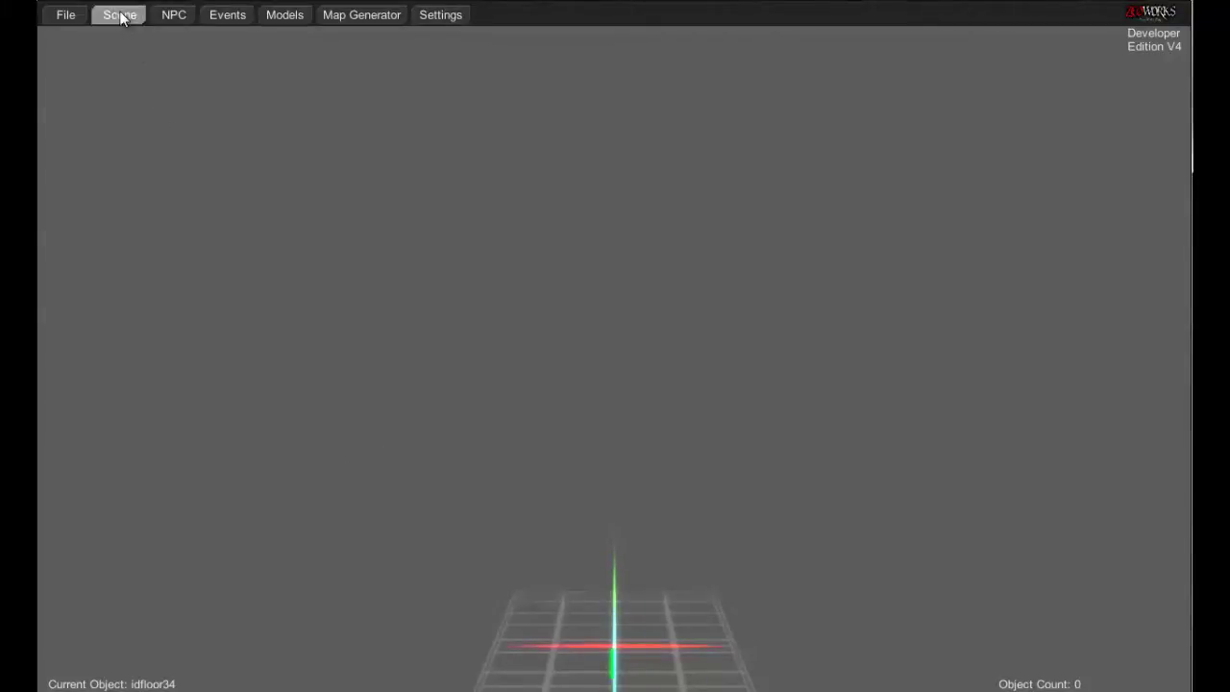
# Pick the dark indoor wall tile with crossed beams, idwall30, as the current object for the doorways
pyautogui.click(120, 15)
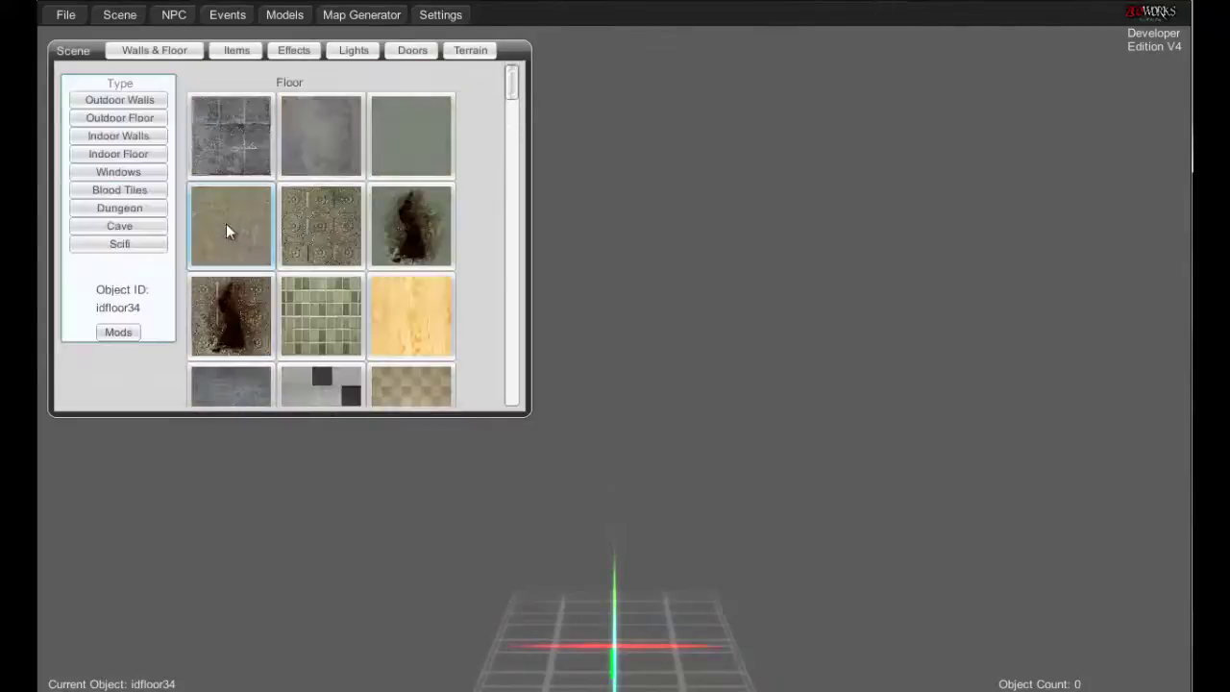
pyautogui.click(153, 136)
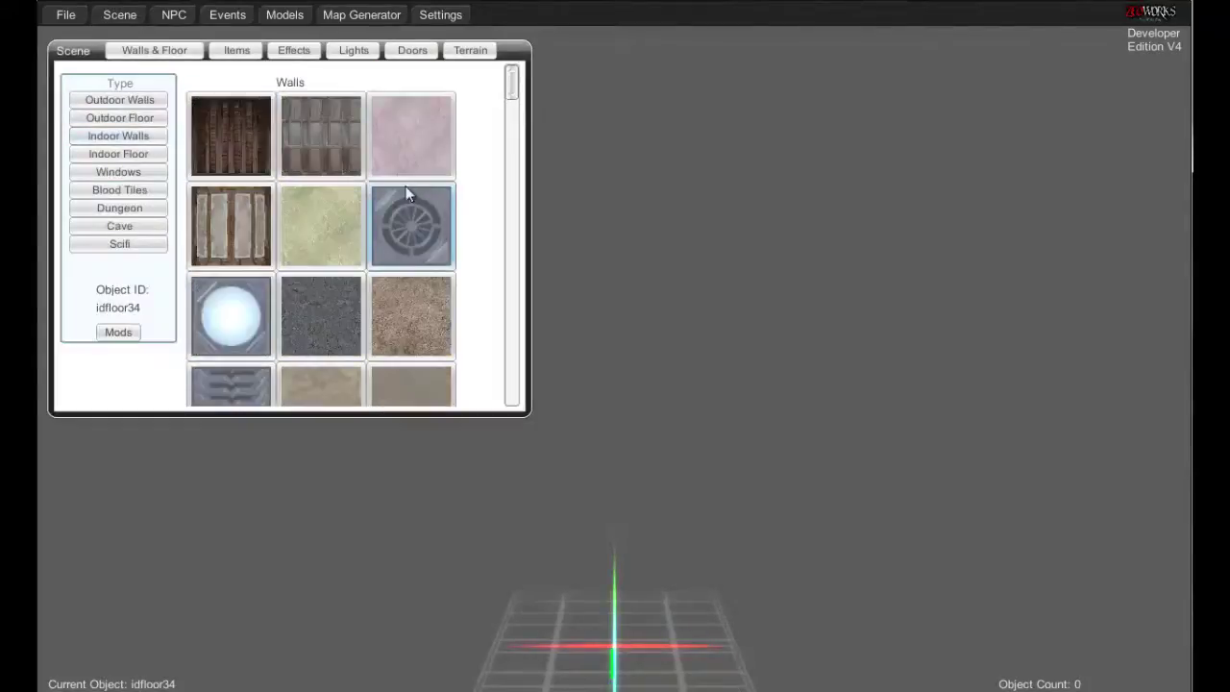
pyautogui.scroll(-5, 489, 219)
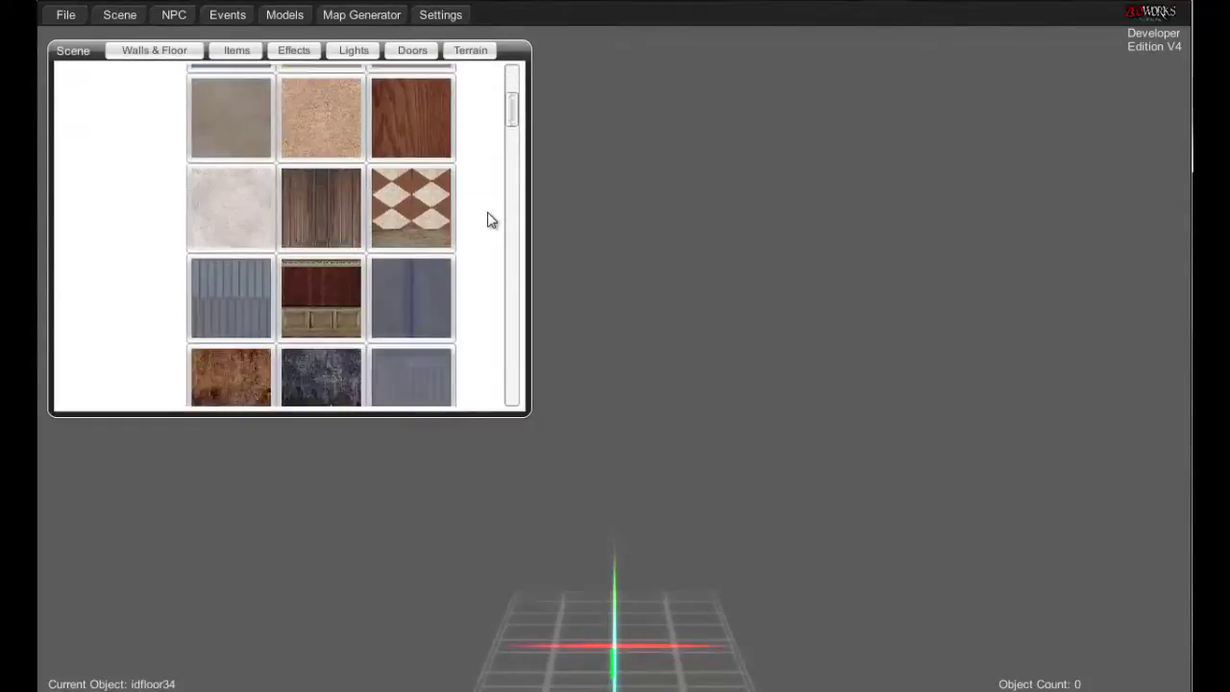
pyautogui.scroll(-3, 488, 219)
pyautogui.scroll(-2, 488, 231)
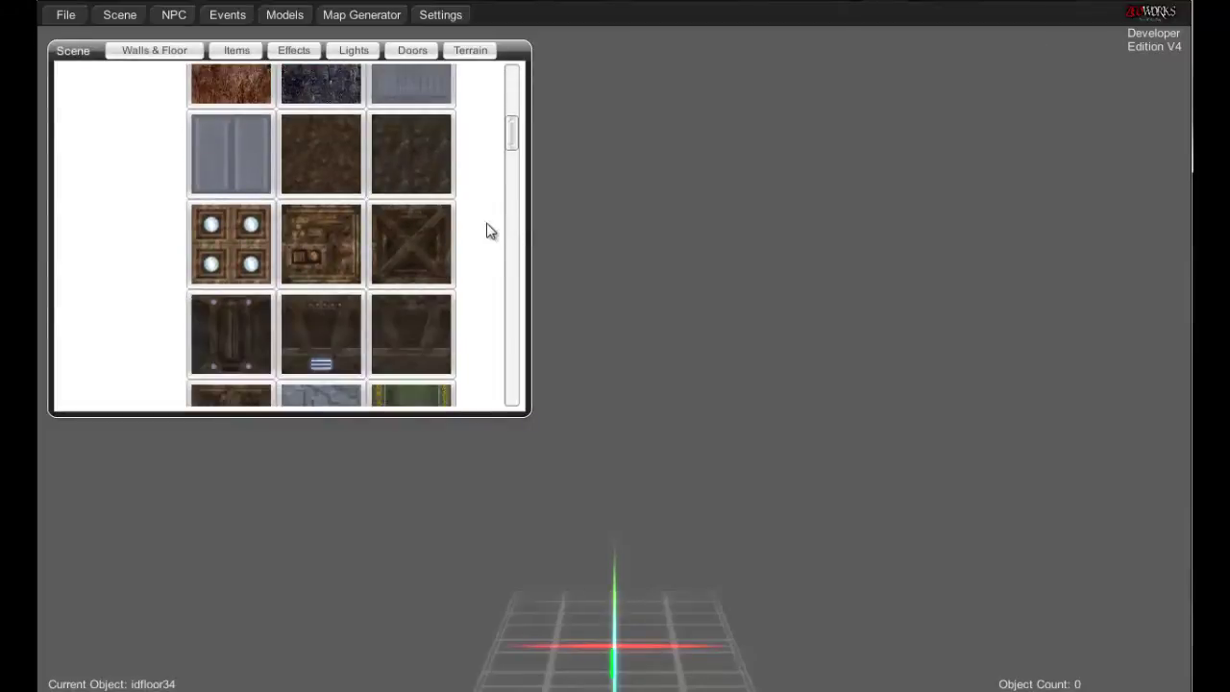
pyautogui.scroll(-1, 487, 243)
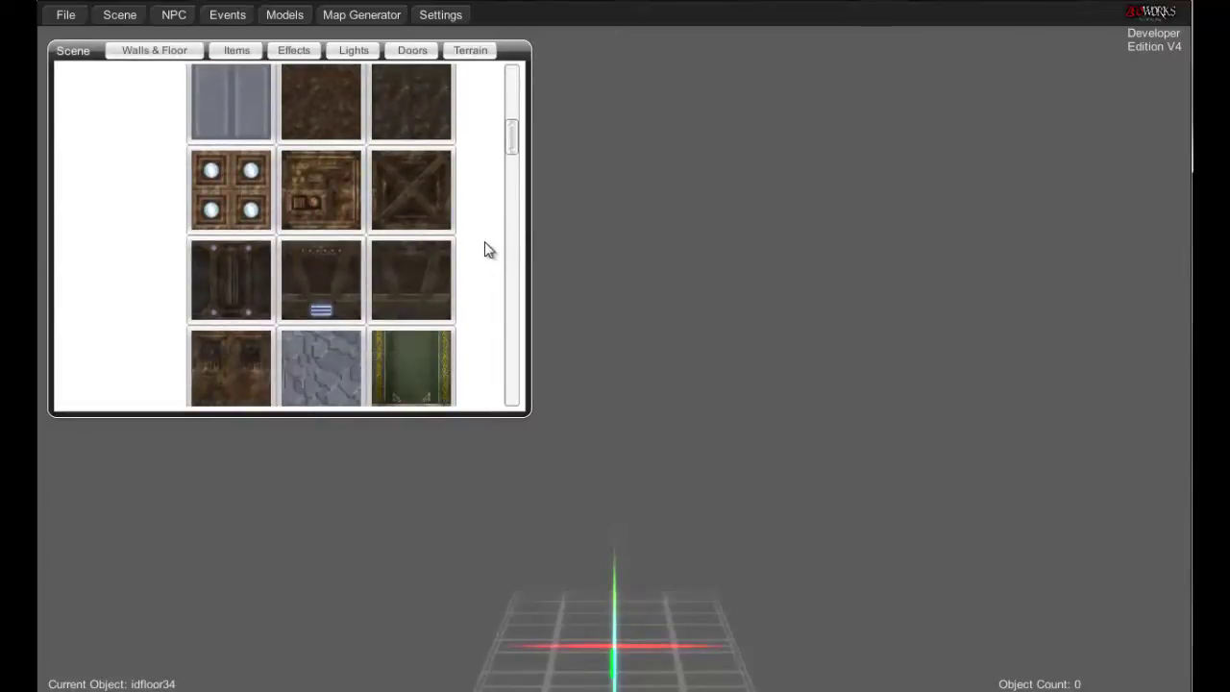
pyautogui.click(426, 201)
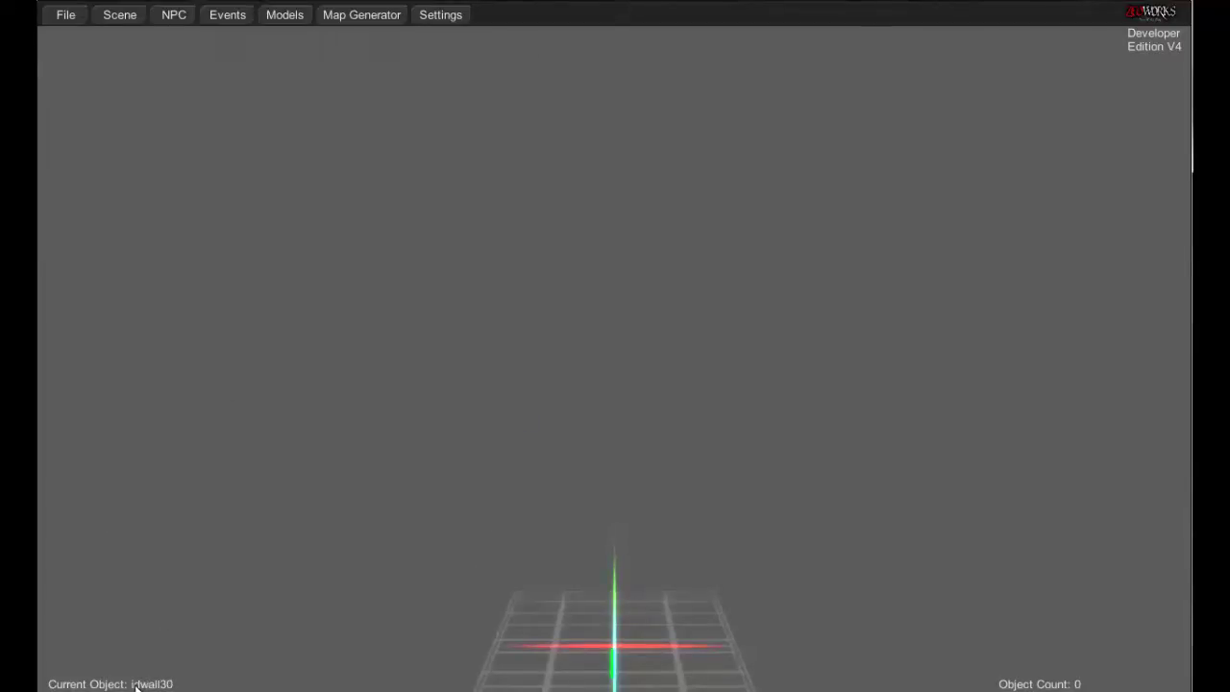
# Set the map generator's doorway ID to idwall30 and generate the map
pyautogui.click(362, 14)
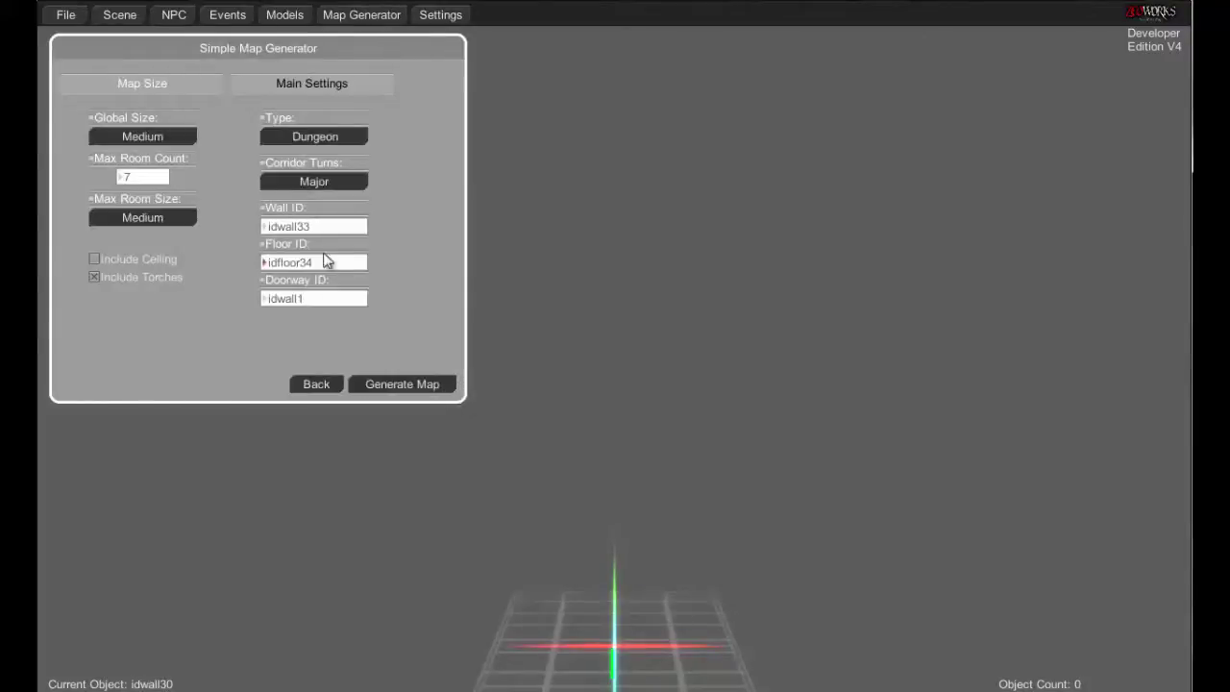
pyautogui.moveTo(311, 296); pyautogui.dragTo(298, 302)
pyautogui.write('30')
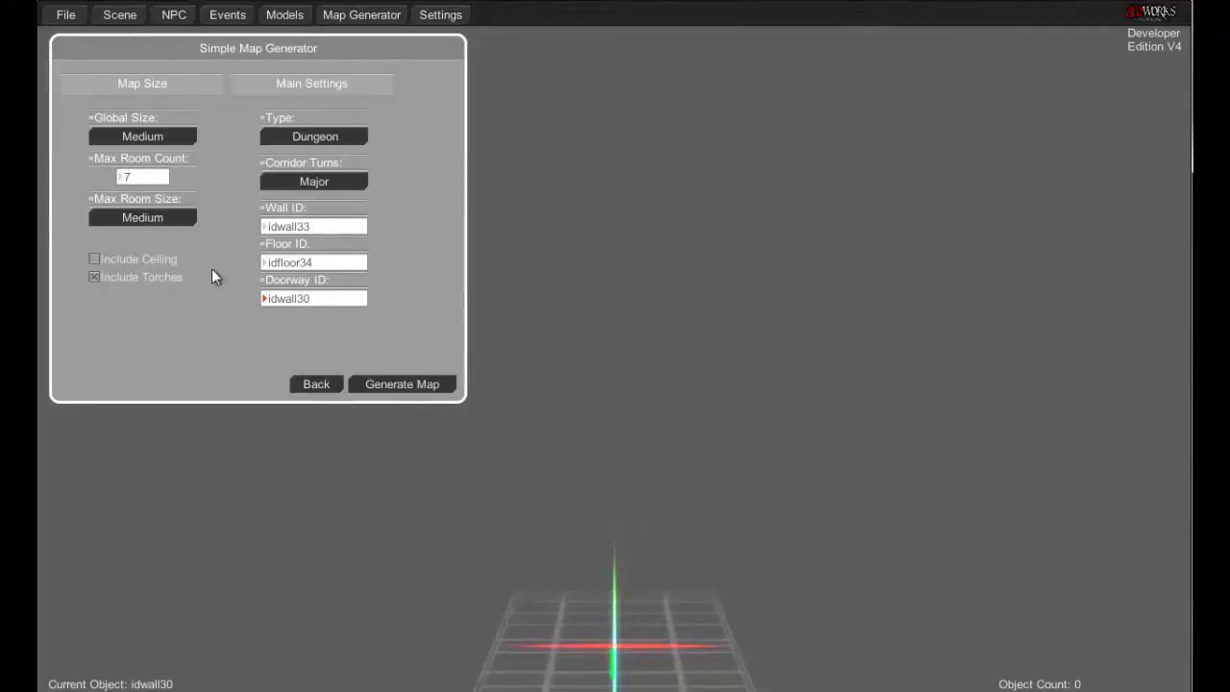
pyautogui.click(411, 388)
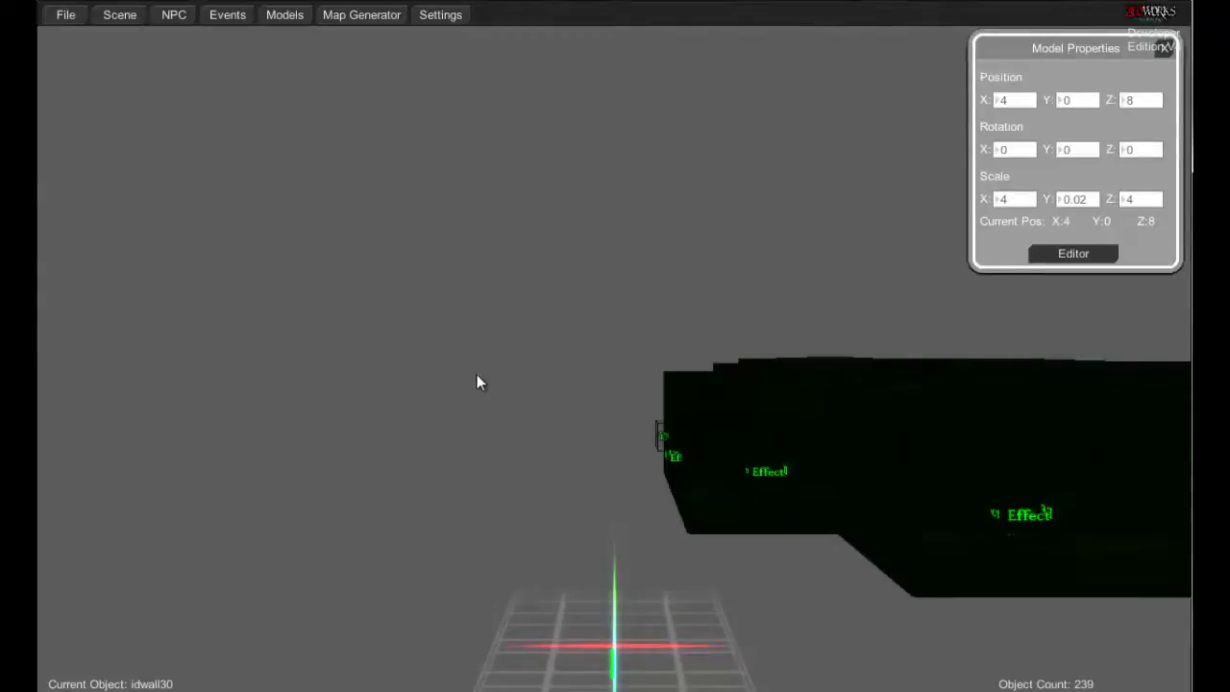
# Enable the preview of the wall torch effect at X 12, Z 6.05 inside the dungeon and close its properties
pyautogui.moveTo(487, 375)
pyautogui.mouseDown(button='right')
pyautogui.moveTo(513, 378)
pyautogui.moveTo(498, 379)
pyautogui.mouseUp(button='right')
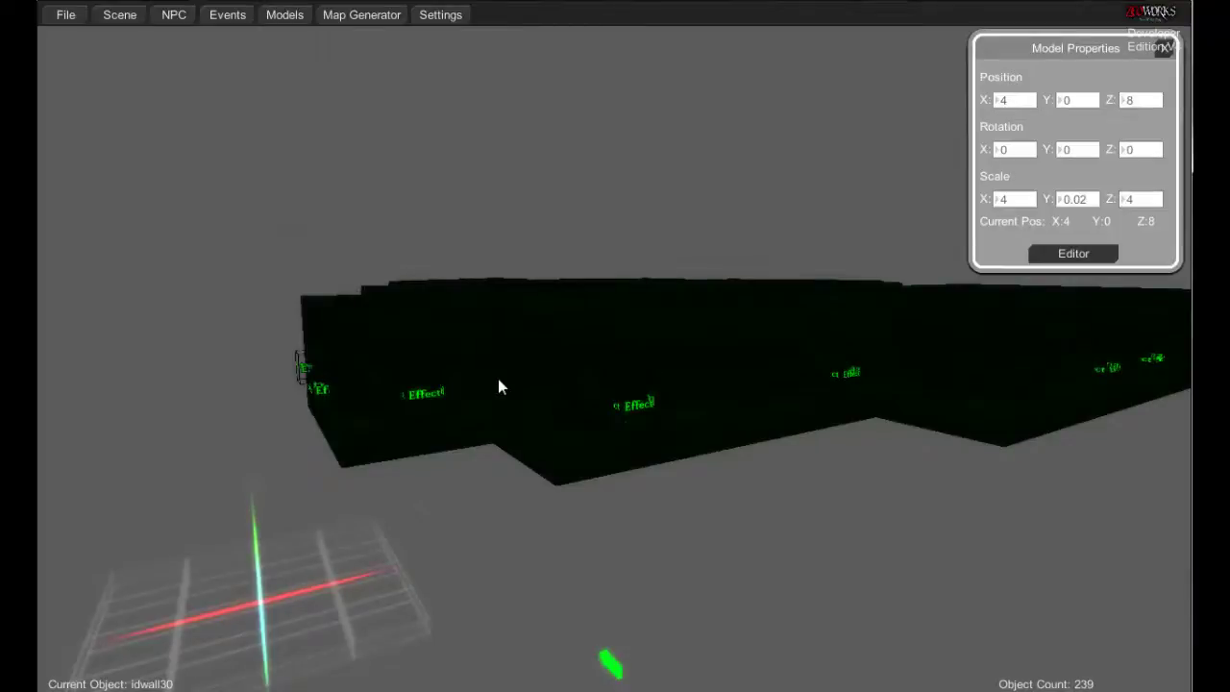
pyautogui.click(620, 572)
pyautogui.moveTo(620, 572); pyautogui.dragTo(605, 393, button='right')
pyautogui.press('a')
pyautogui.moveTo(728, 410)
pyautogui.mouseDown(button='right')
pyautogui.moveTo(720, 417)
pyautogui.moveTo(762, 408)
pyautogui.moveTo(743, 410)
pyautogui.mouseUp(button='right')
pyautogui.press('w')
pyautogui.click(554, 259)
pyautogui.click(933, 300)
pyautogui.click(1061, 258)
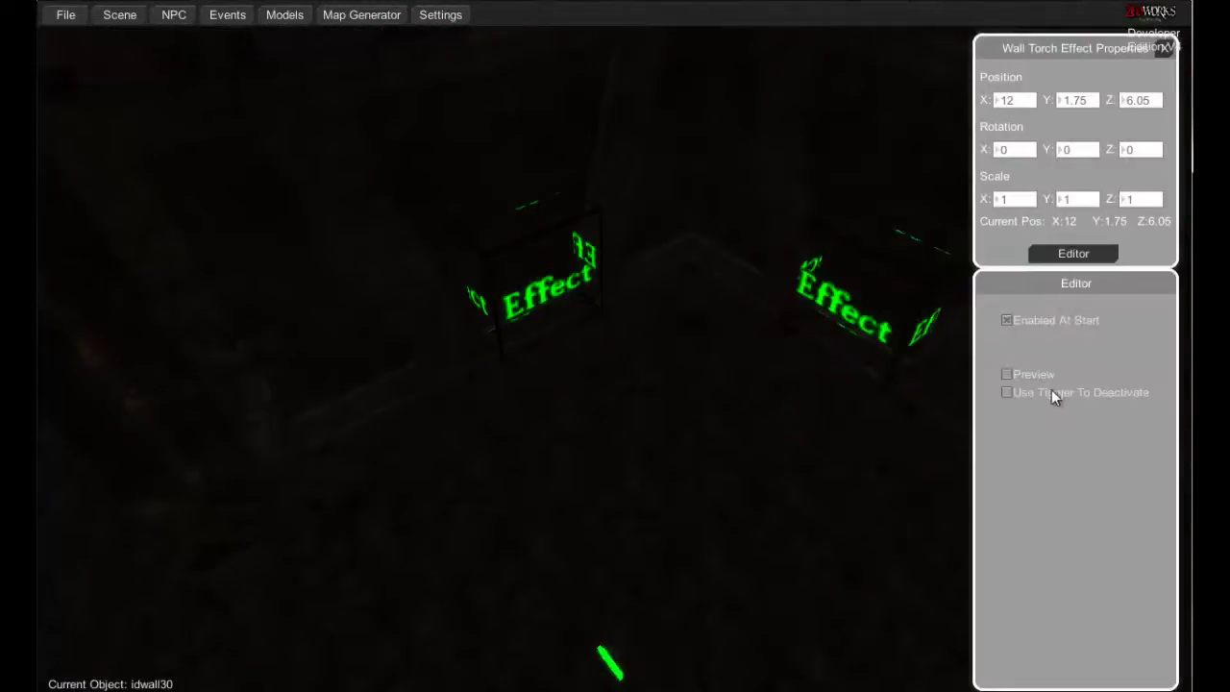
pyautogui.click(1165, 50)
# Enable the preview of the neighbouring wall torch effect at X 14.05, Z 4 and close its properties
pyautogui.click(553, 288)
pyautogui.click(1050, 257)
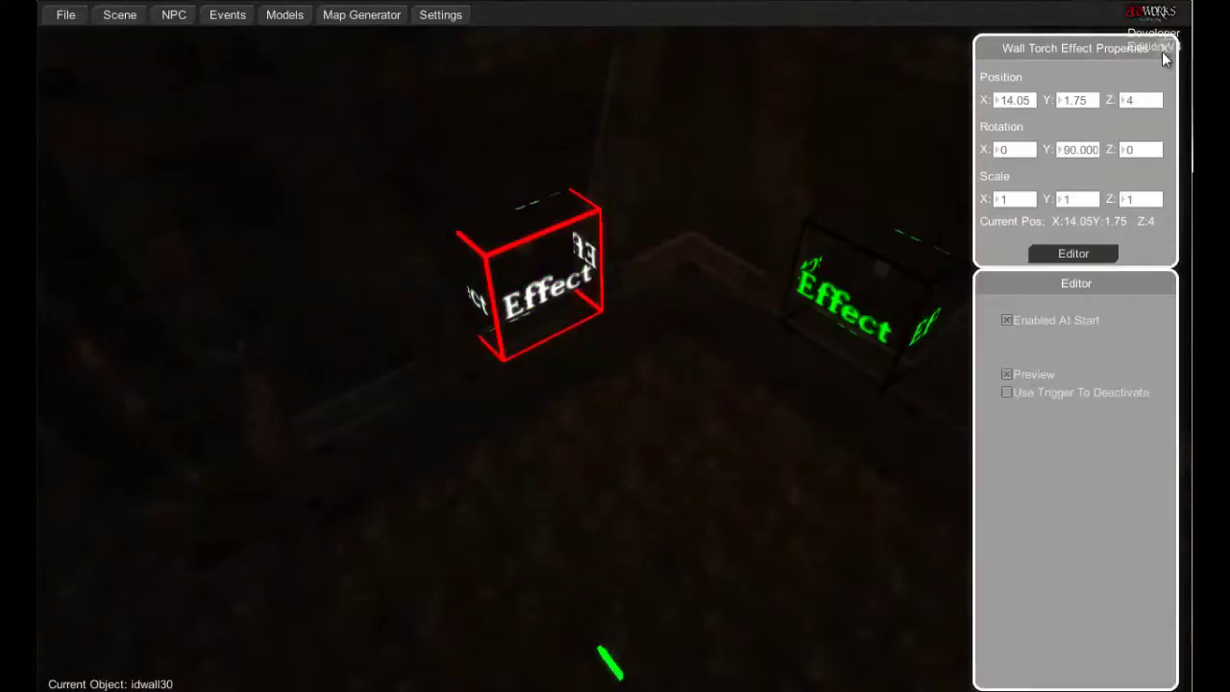
pyautogui.click(1165, 51)
# Examine the previewed torches inside the dungeon and the overall map layout from above
pyautogui.press('w')
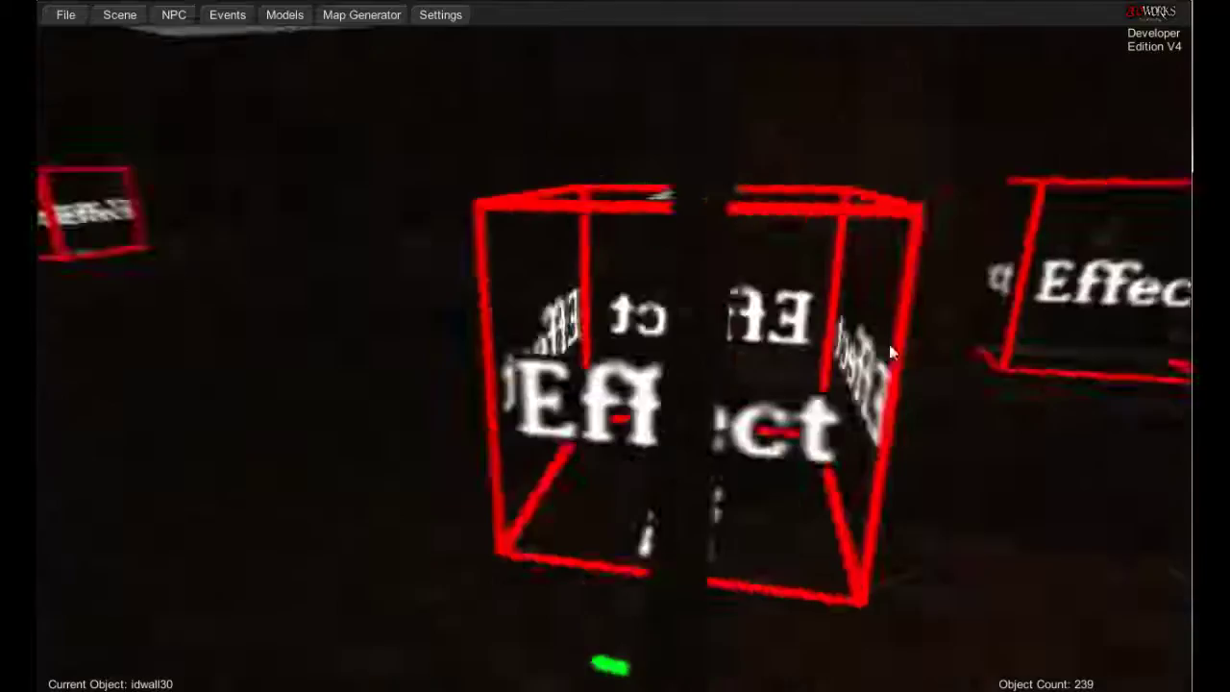
pyautogui.press('w')
pyautogui.press('s')
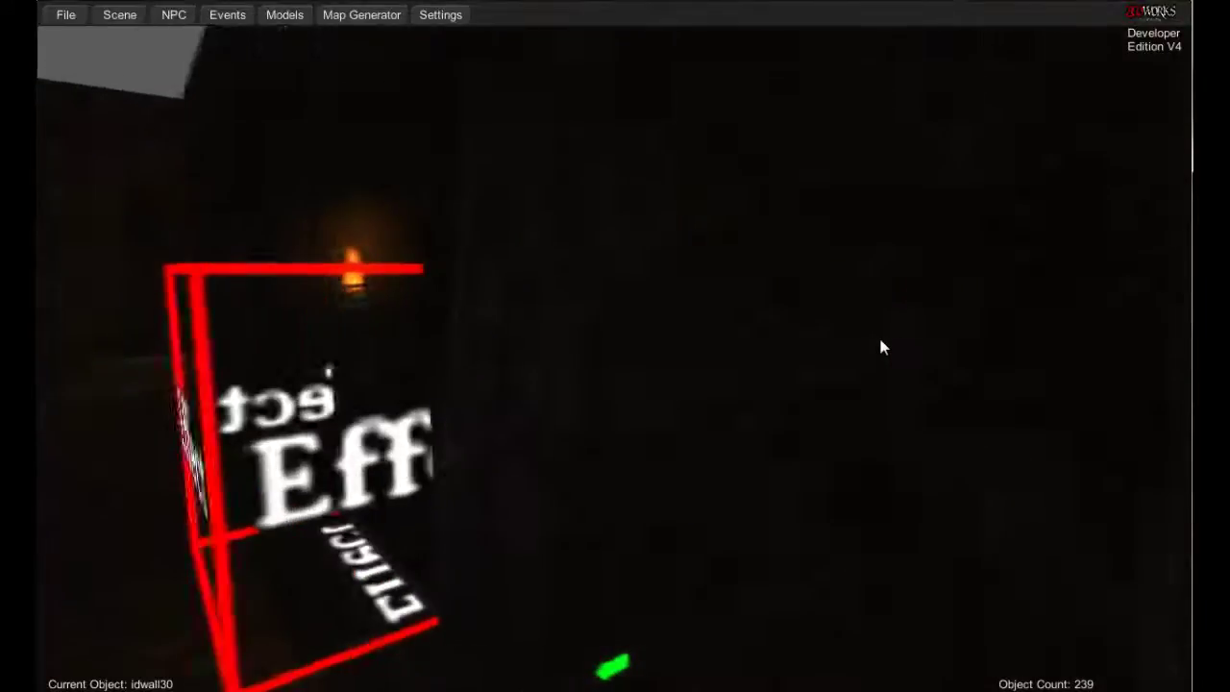
pyautogui.press('w')
pyautogui.press('s')
pyautogui.press('s')
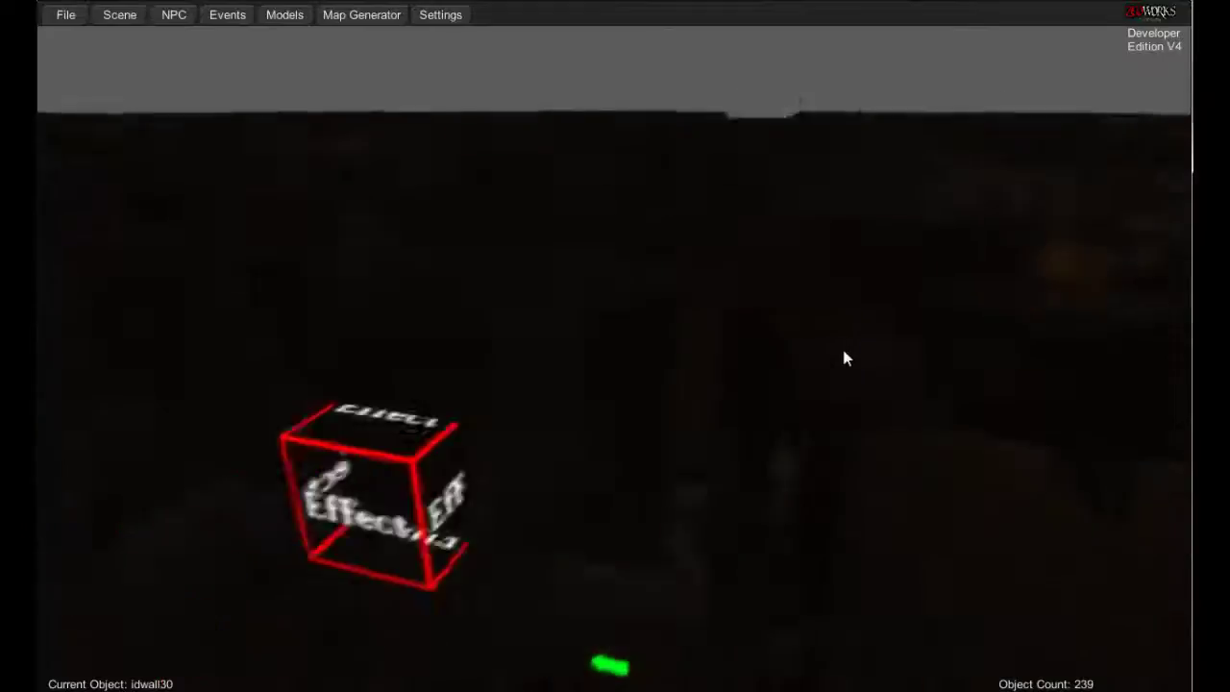
pyautogui.press('s')
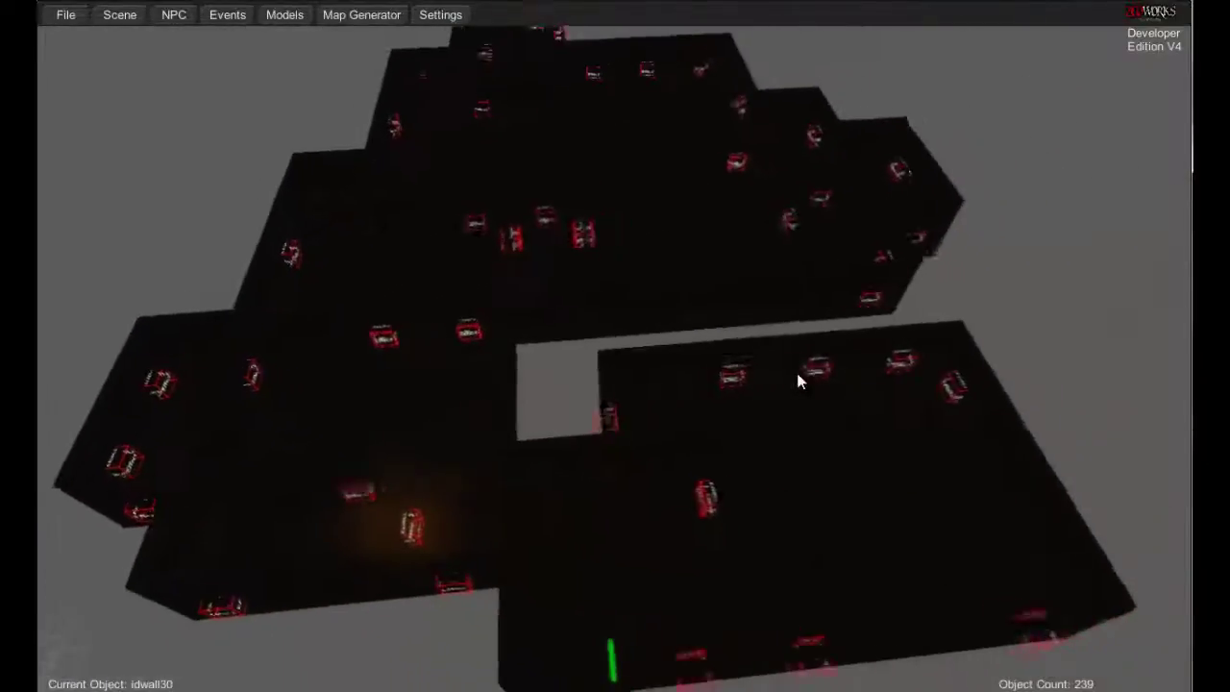